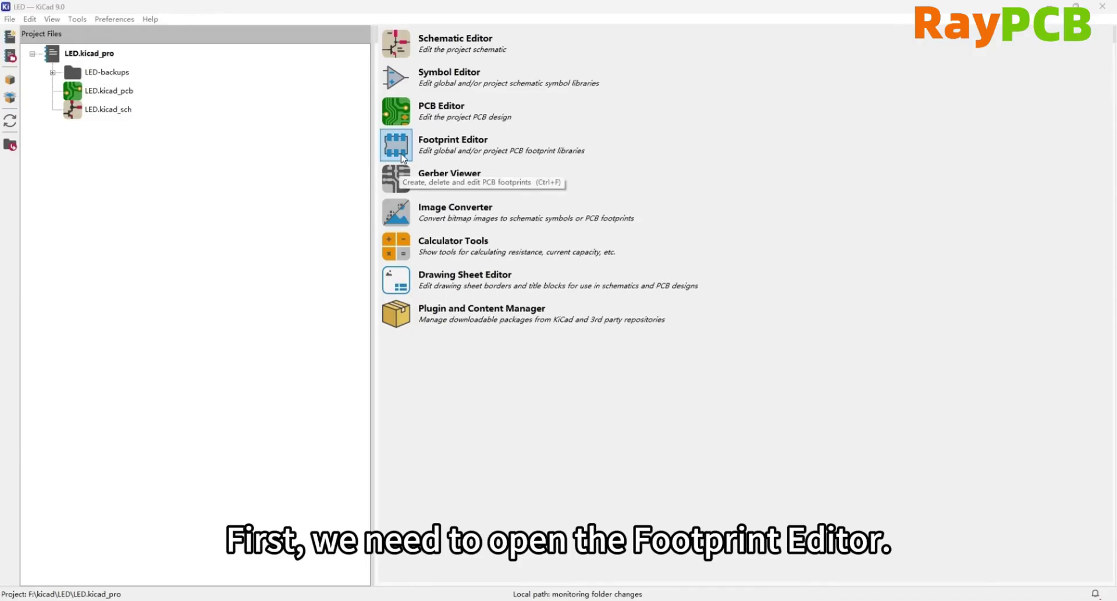
# Step: Open the Footprint Editor and create a new footprint in the my_Library library
pyautogui.click(397, 153)
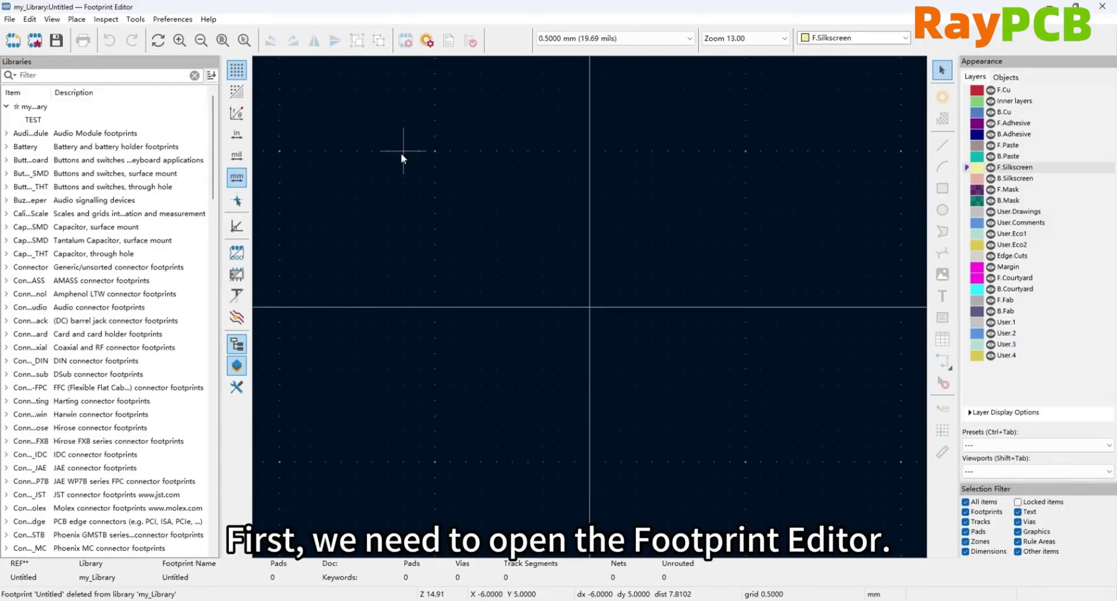
pyautogui.rightClick(36, 110)
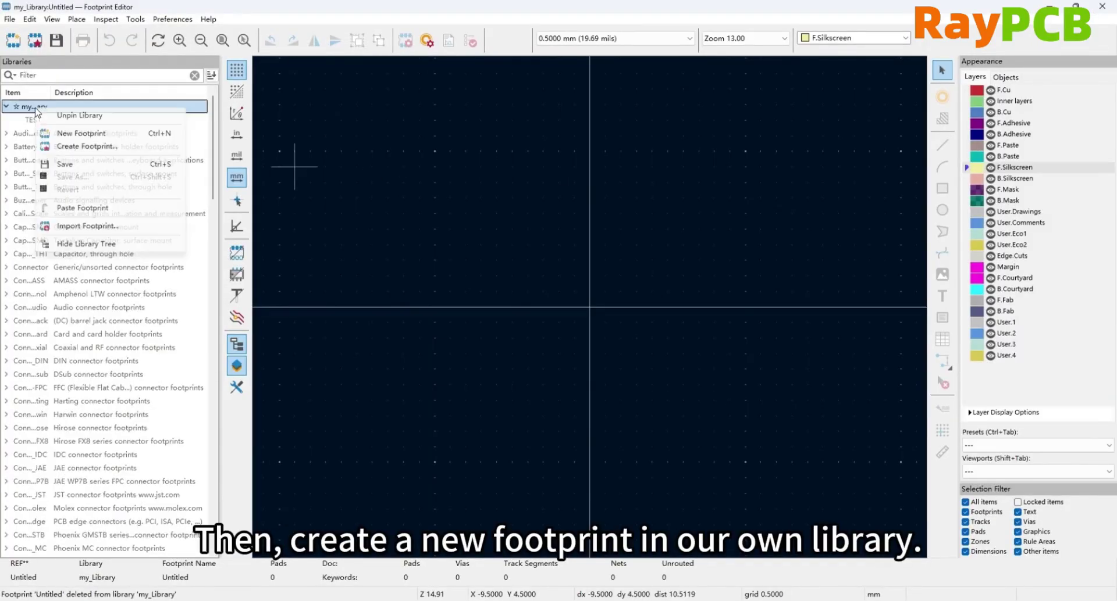
pyautogui.click(59, 137)
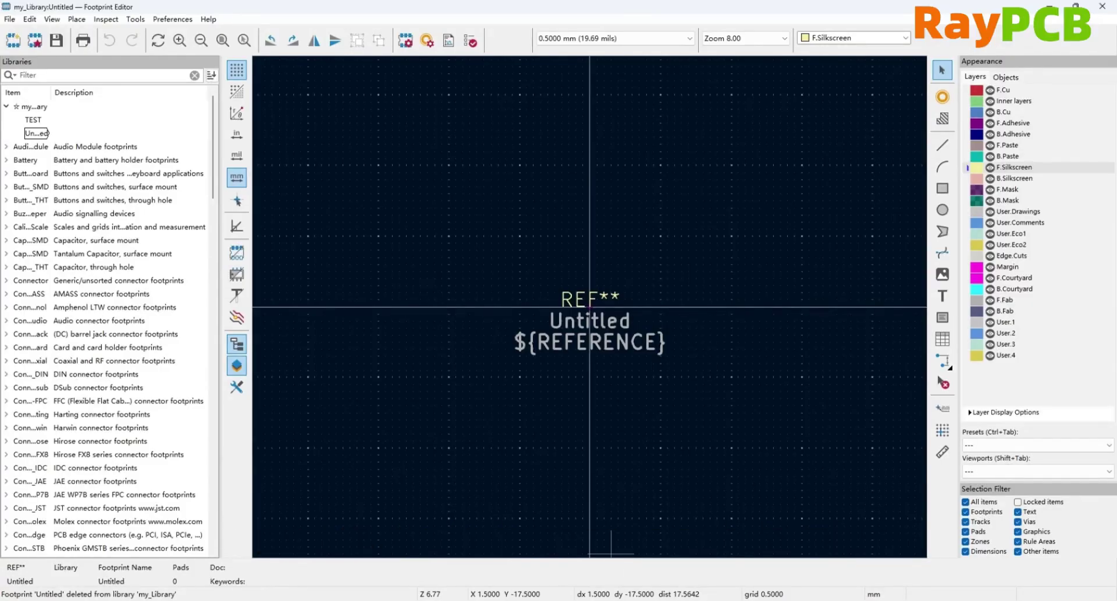
# Step: Check the outline dimensions in the 9025.jpg datasheet and draw an F.Silkscreen rectangle about 4.5 by 4.5 mm upward from the origin
pyautogui.click(551, 550)
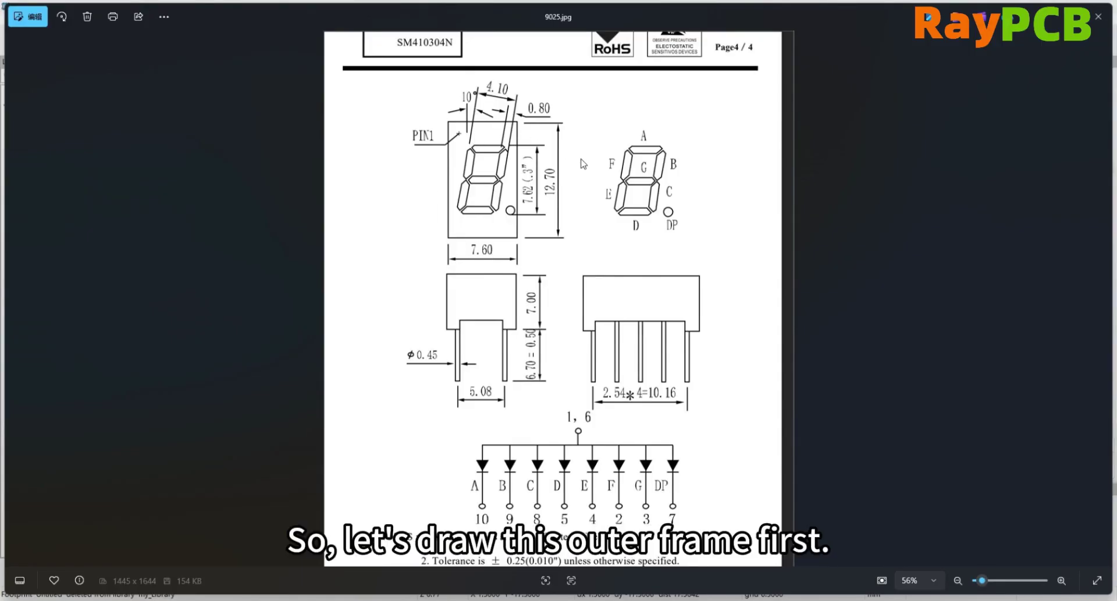
pyautogui.click(1044, 16)
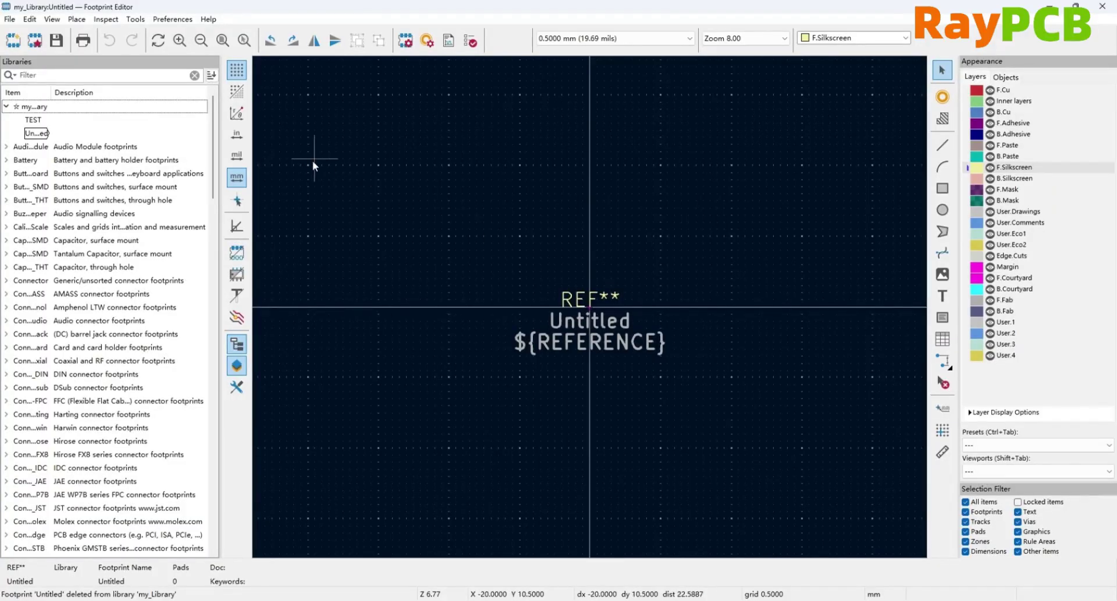
pyautogui.click(76, 19)
pyautogui.click(104, 89)
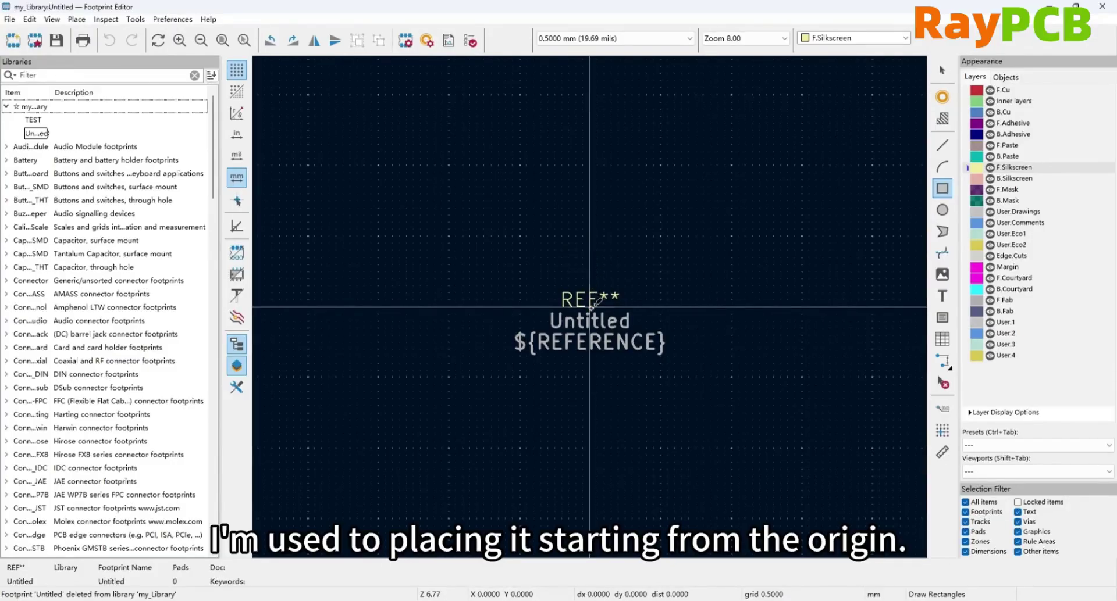
pyautogui.scroll(6, 591, 306)
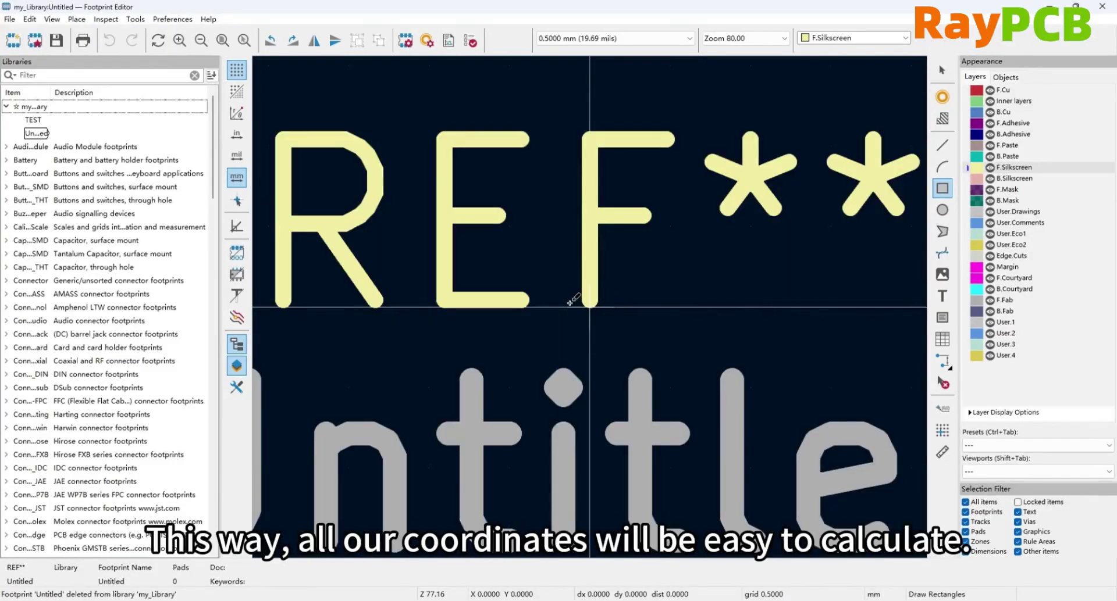
pyautogui.scroll(-2, 591, 306)
pyautogui.scroll(1, 592, 305)
pyautogui.scroll(-2, 591, 306)
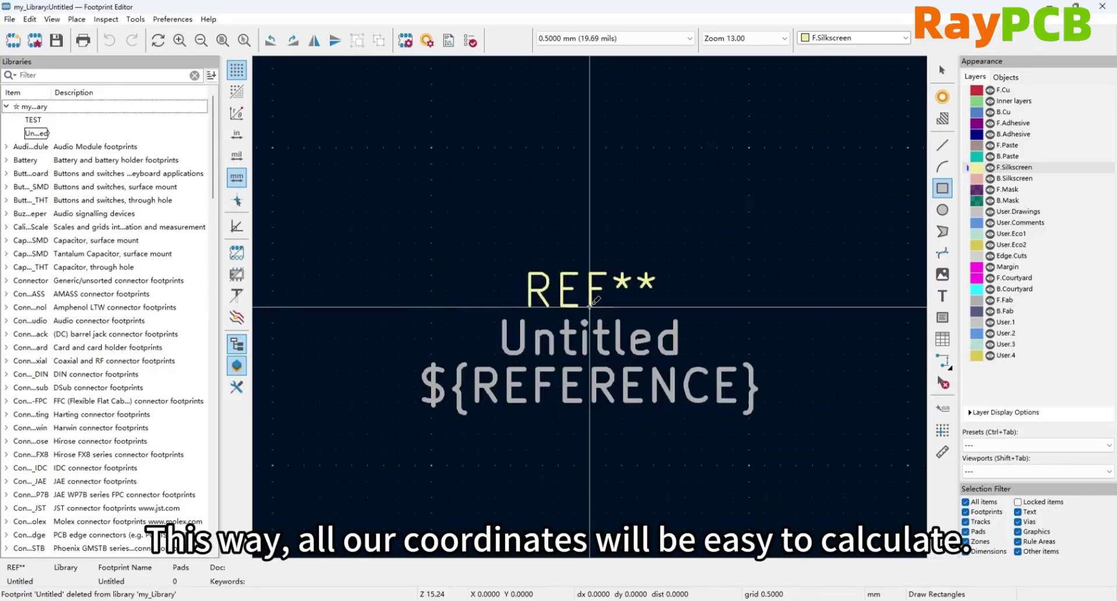
pyautogui.click(590, 307)
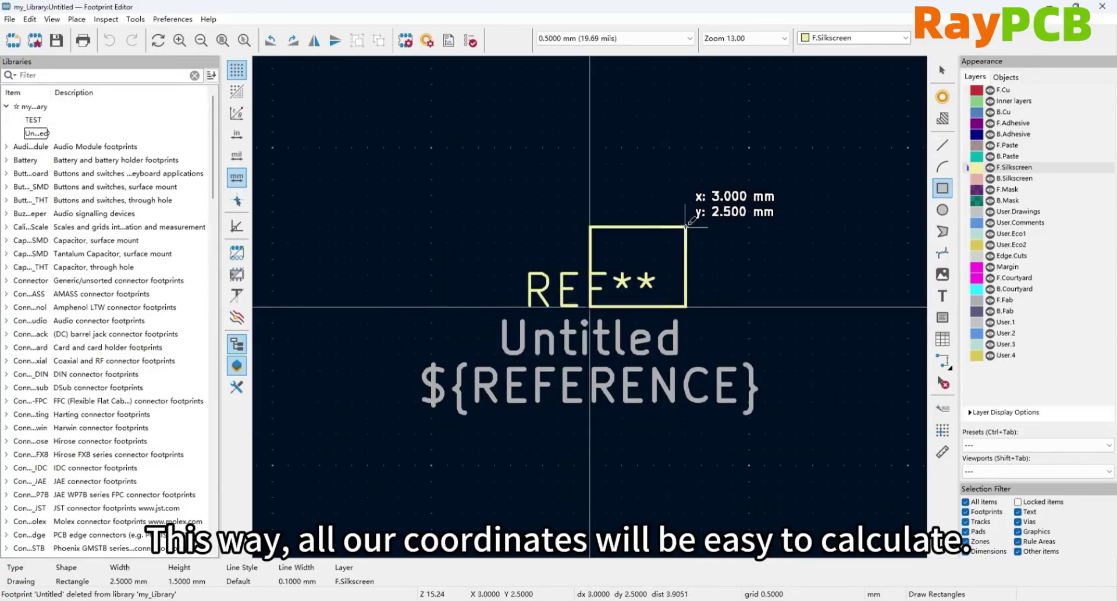
pyautogui.click(733, 163)
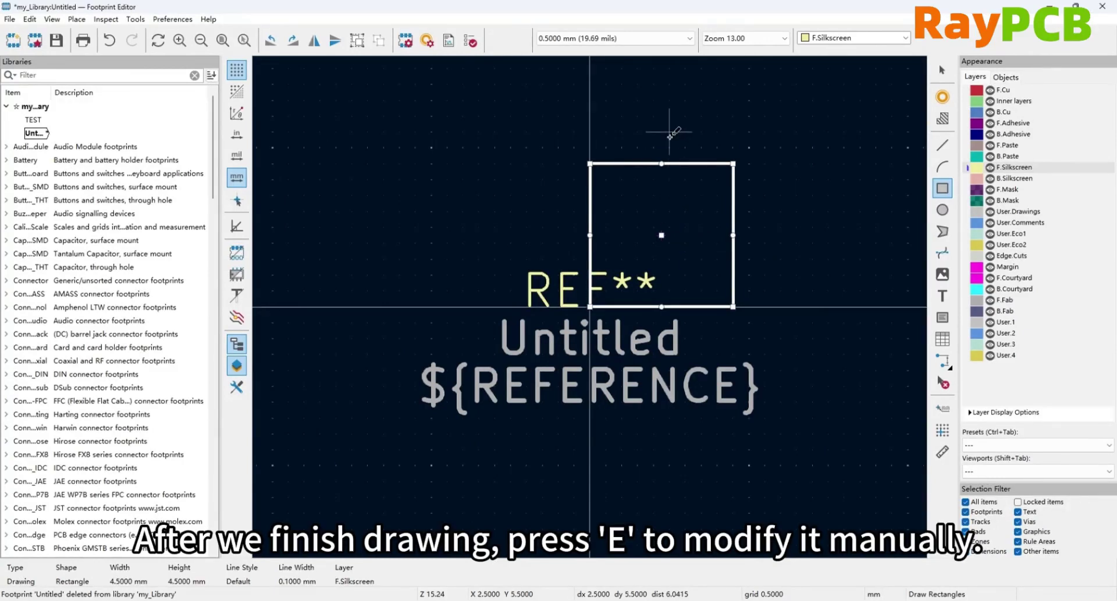
# Step: Set the rectangle's end point X to 7.6 mm and its start point Y to 12.7 mm
pyautogui.press('e')
pyautogui.doubleClick(200, 118)
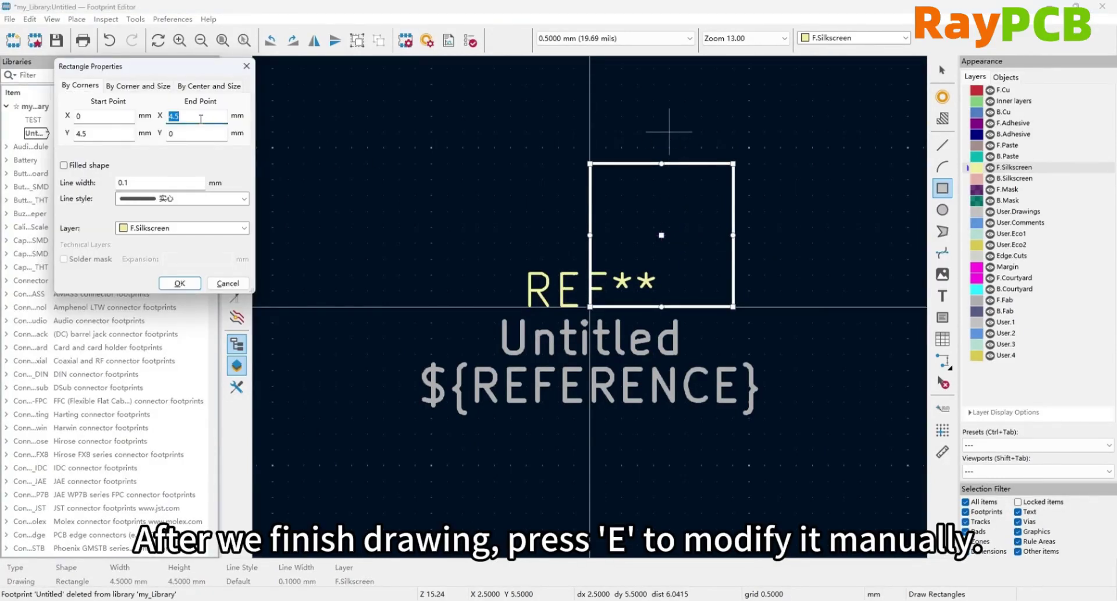
pyautogui.write('7.6')
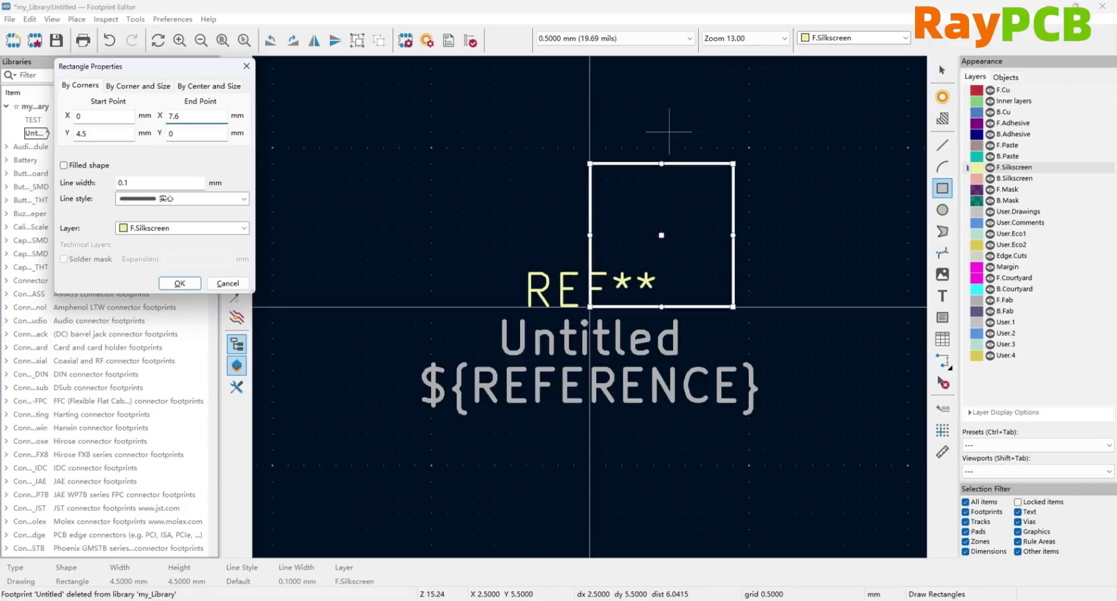
pyautogui.doubleClick(103, 136)
pyautogui.write('1')
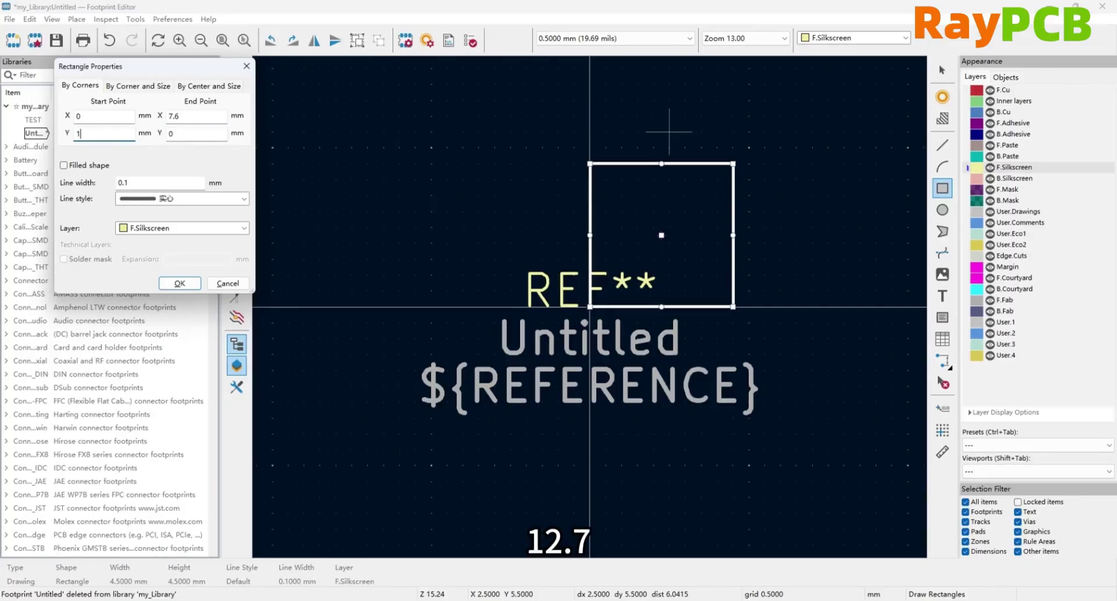
pyautogui.write('2.7')
pyautogui.click(179, 284)
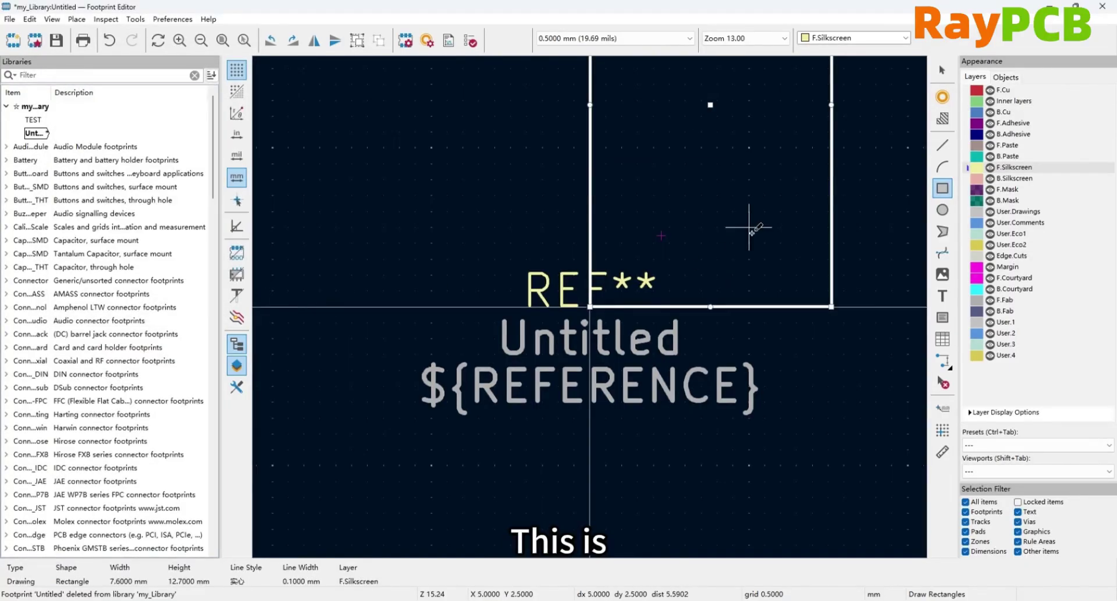
pyautogui.scroll(-2, 750, 232)
pyautogui.scroll(1, 620, 222)
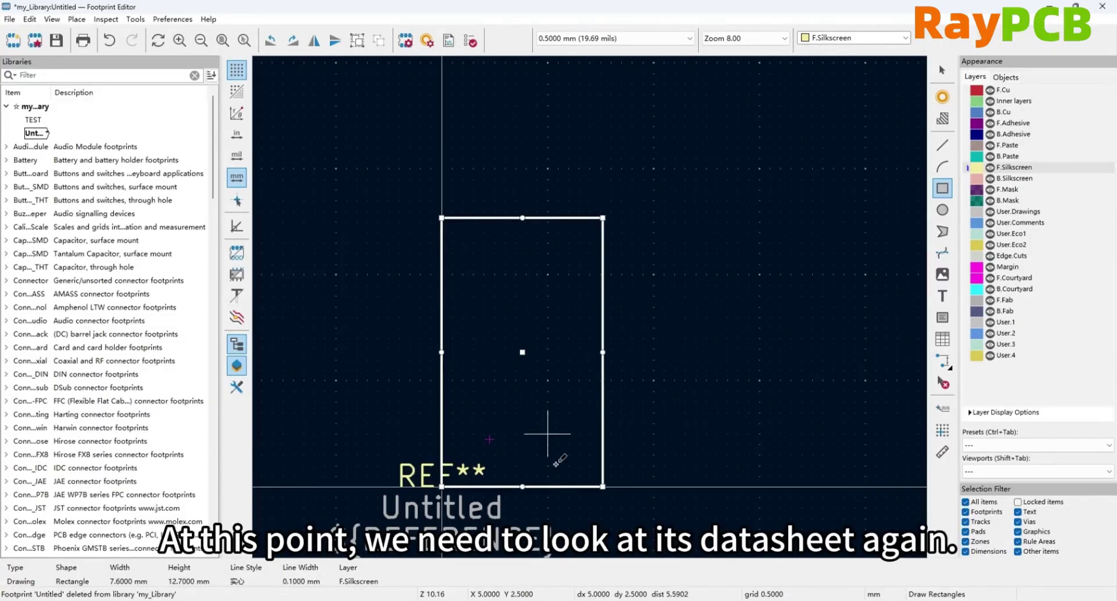
# Step: Compare the pin numbering of the SM410304N/8 symbol in the Symbol Editor with the 9025.jpg datasheet drawing and its pin spacing
pyautogui.moveTo(558, 599)
pyautogui.click(559, 565)
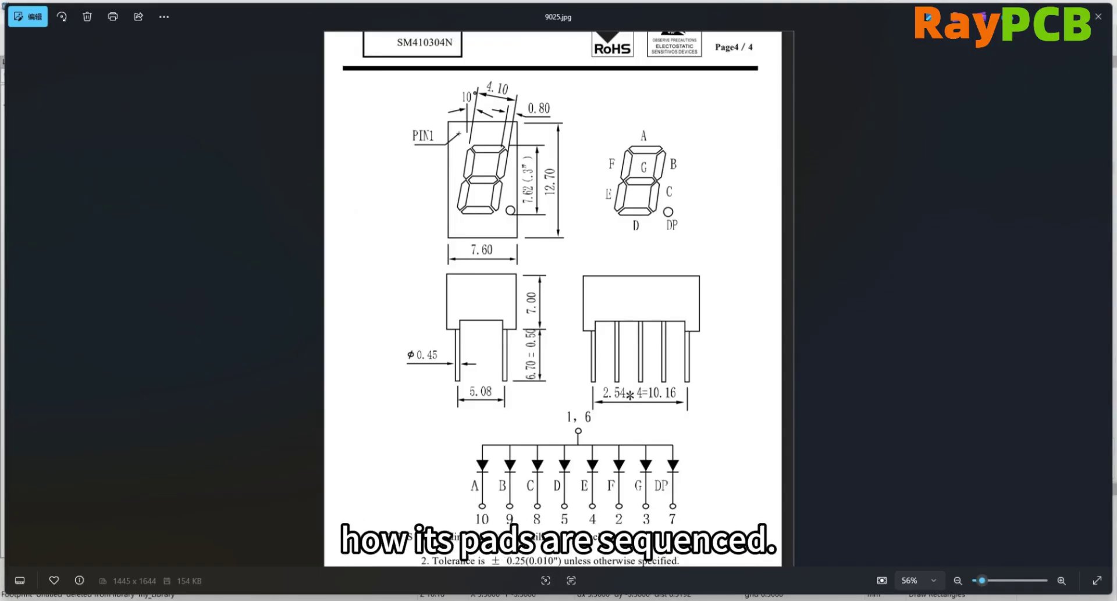
pyautogui.moveTo(584, 600)
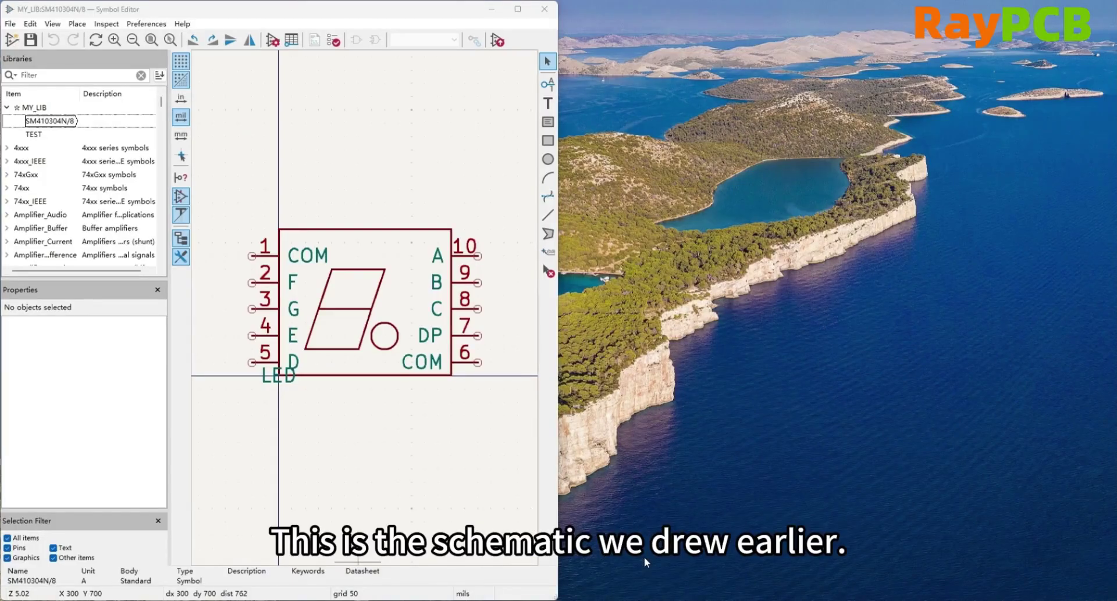
pyautogui.click(644, 557)
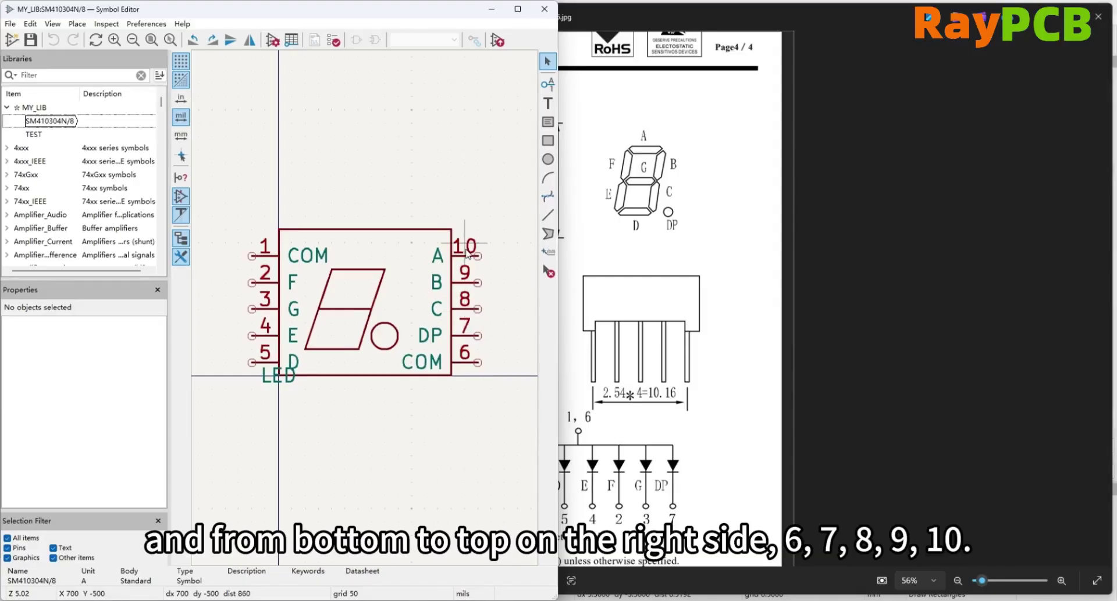
pyautogui.click(657, 169)
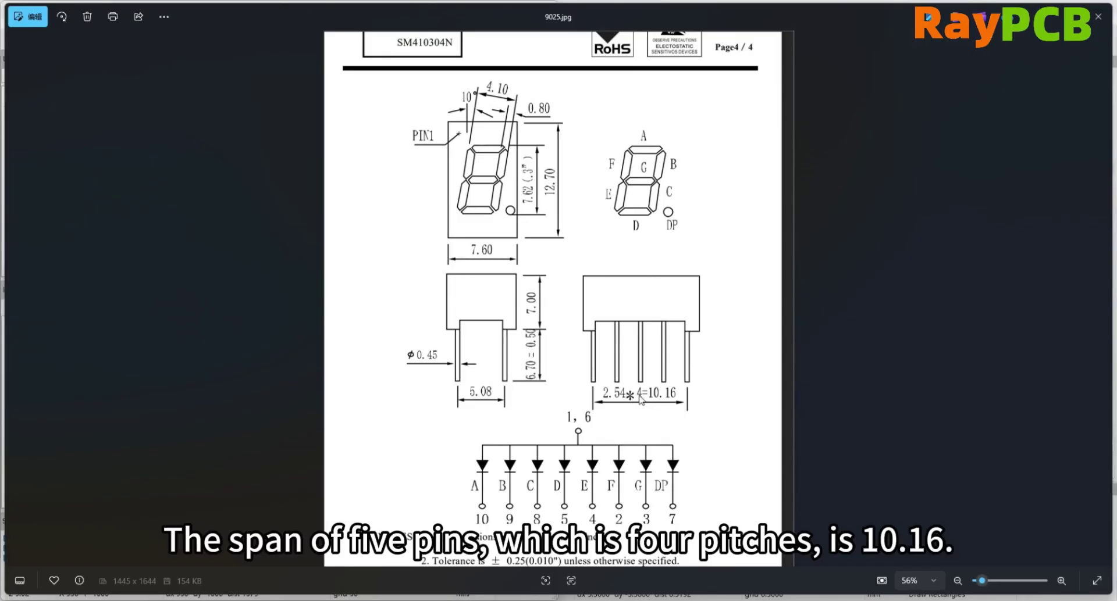
# Step: In Calculator, work out pin 1's Y coordinate: subtract 10.16 from 12.7, divide by 2, and subtract that 1.27 margin from 12.7
pyautogui.click(630, 600)
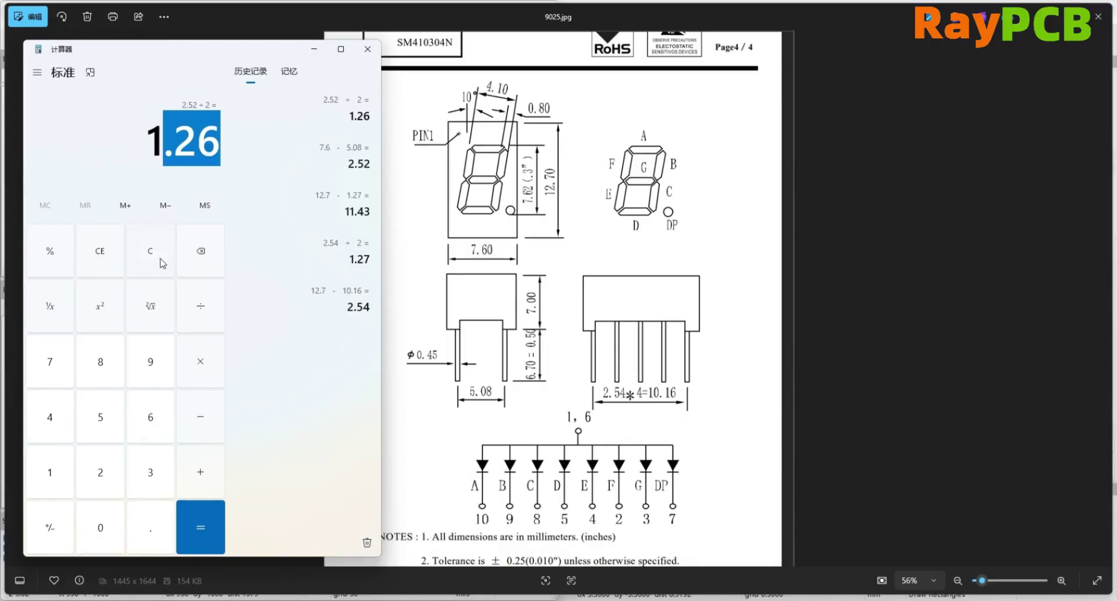
pyautogui.click(153, 253)
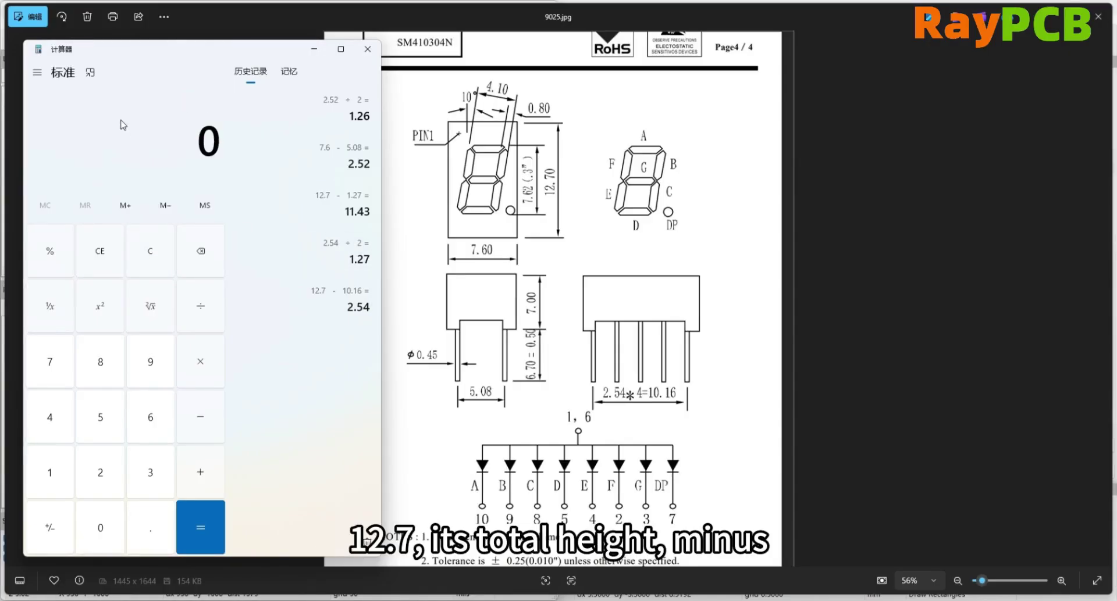
pyautogui.write('12.7')
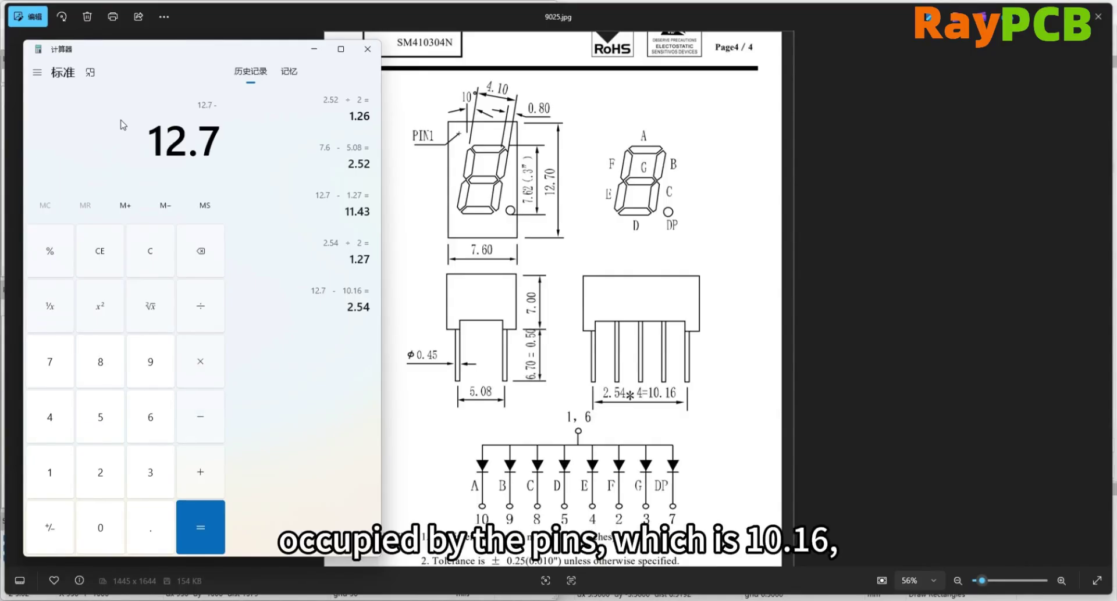
pyautogui.write('1')
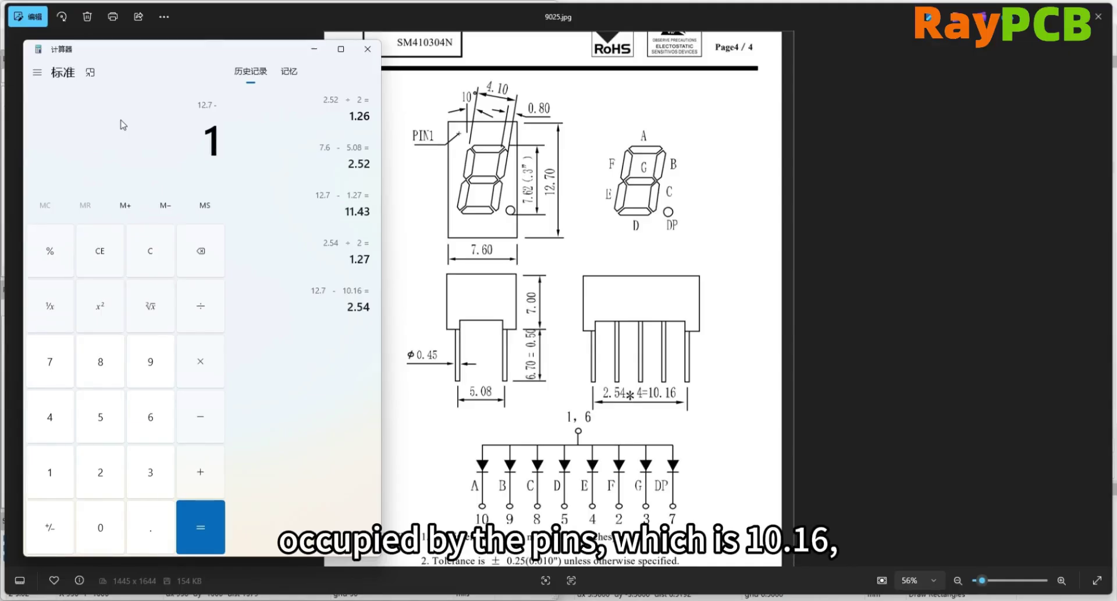
pyautogui.write('0.16')
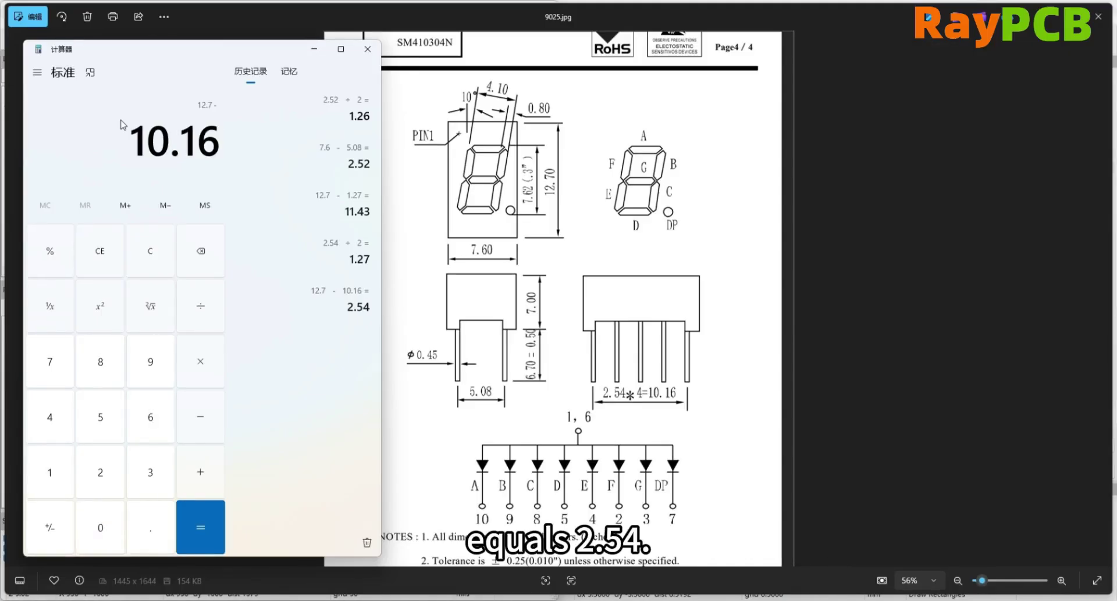
pyautogui.press('Return')
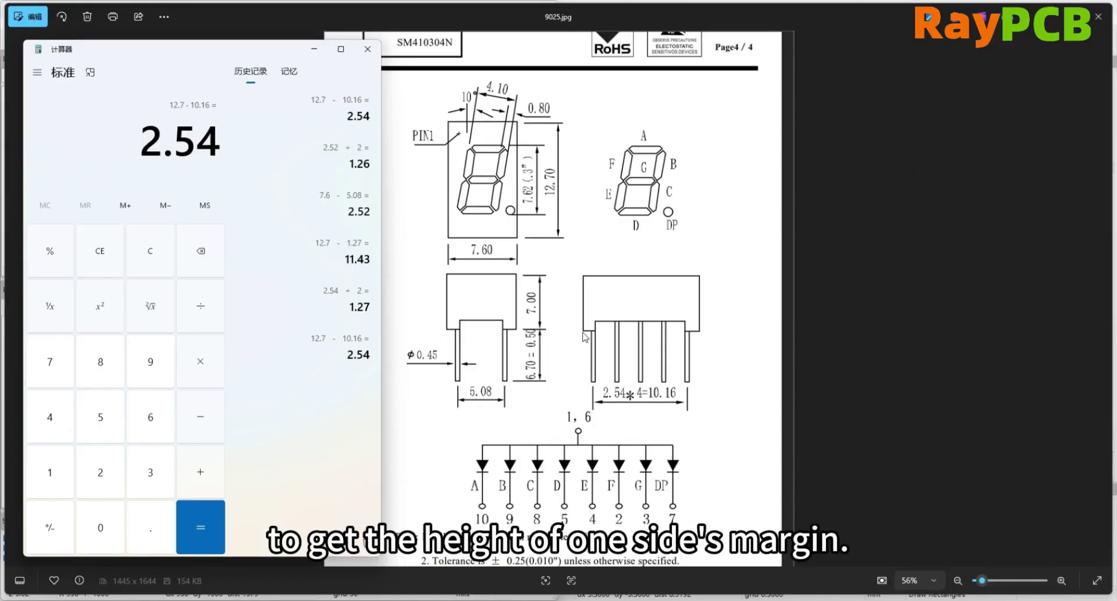
pyautogui.press('/')
pyautogui.press('2')
pyautogui.press('Return')
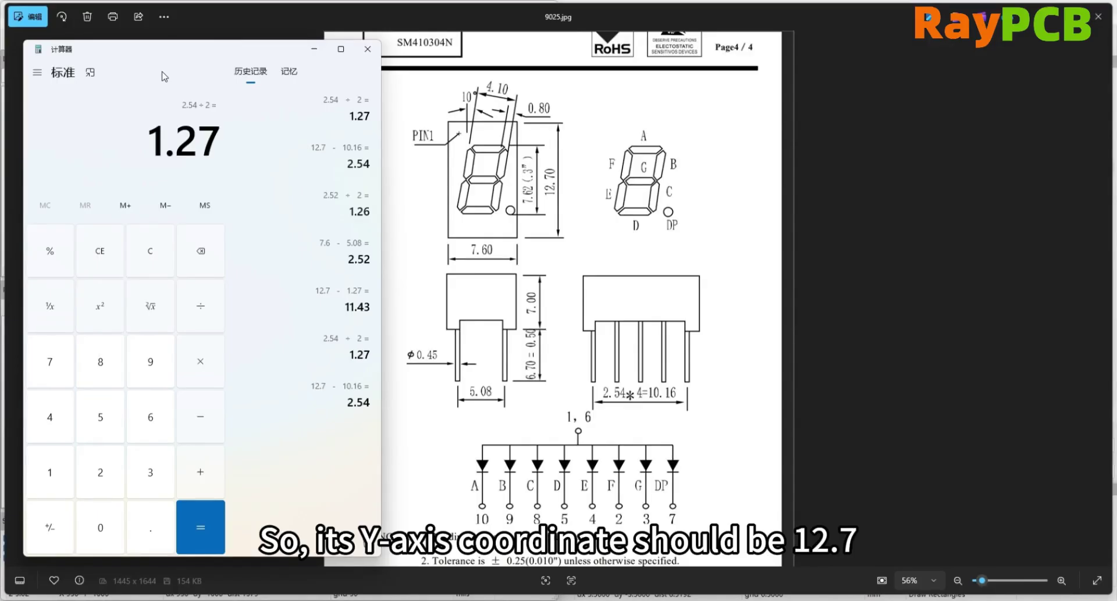
pyautogui.write('12.7-1.27')
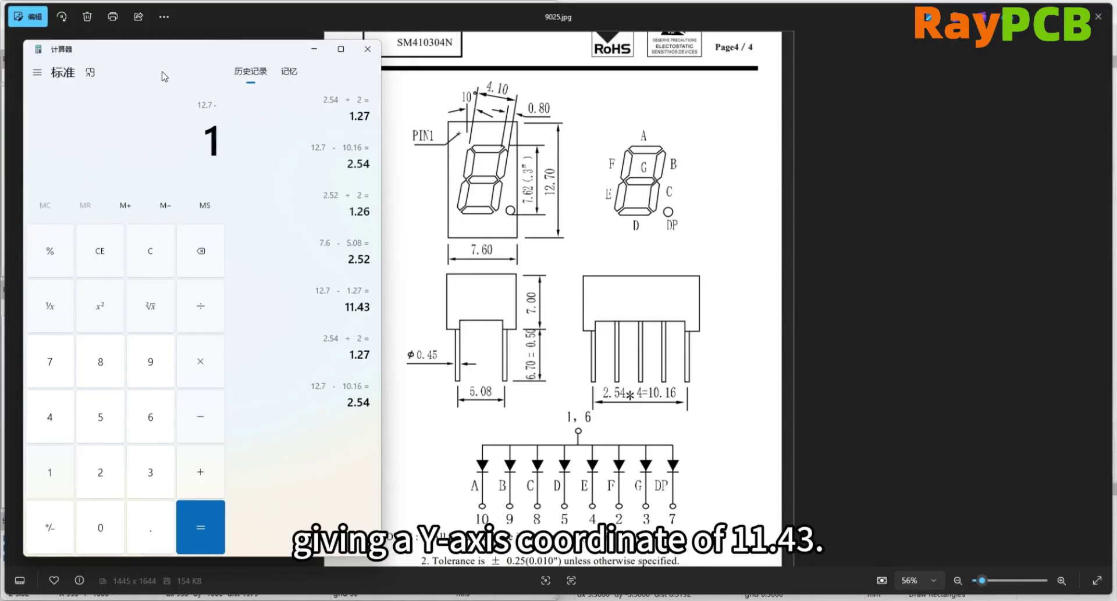
pyautogui.press('Return')
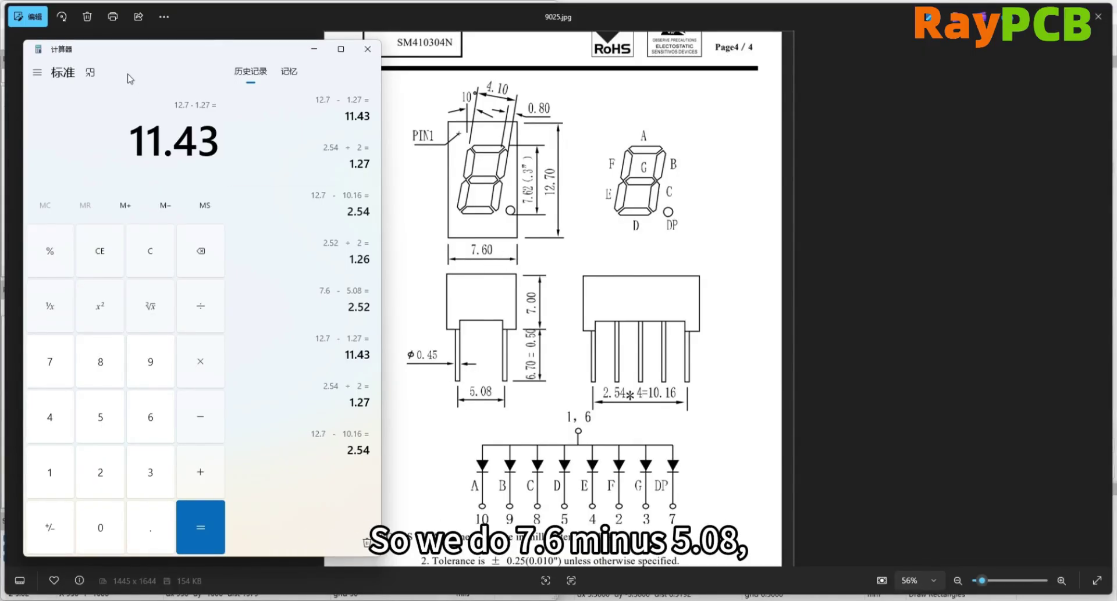
# Step: Work out pin 1's X coordinate by subtracting 5.08 from 7.6 and dividing the difference by 2
pyautogui.write('7.')
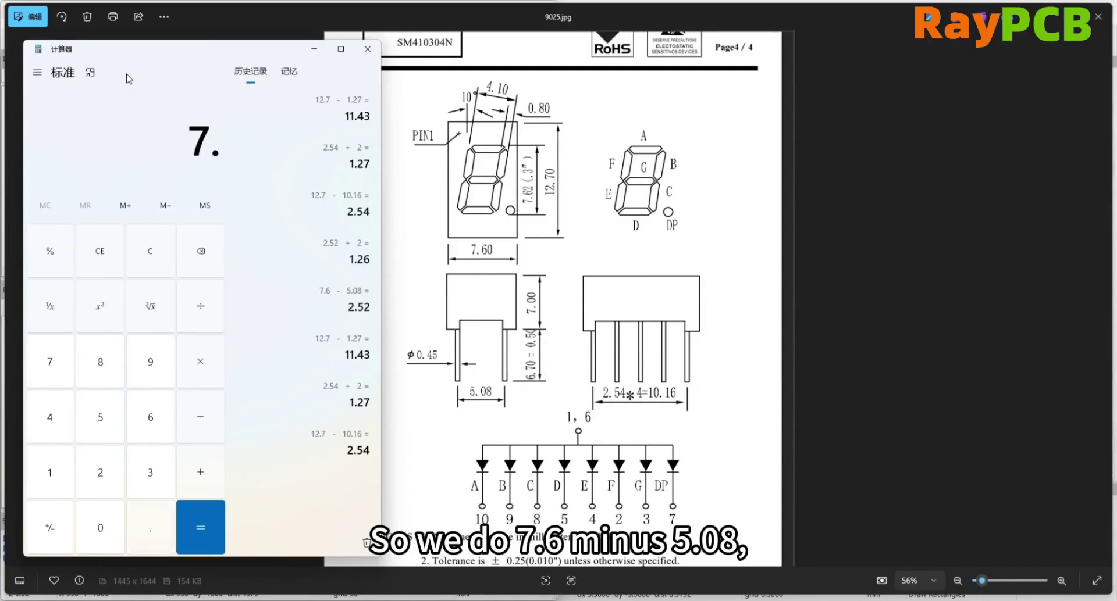
pyautogui.write('6 - 5.08')
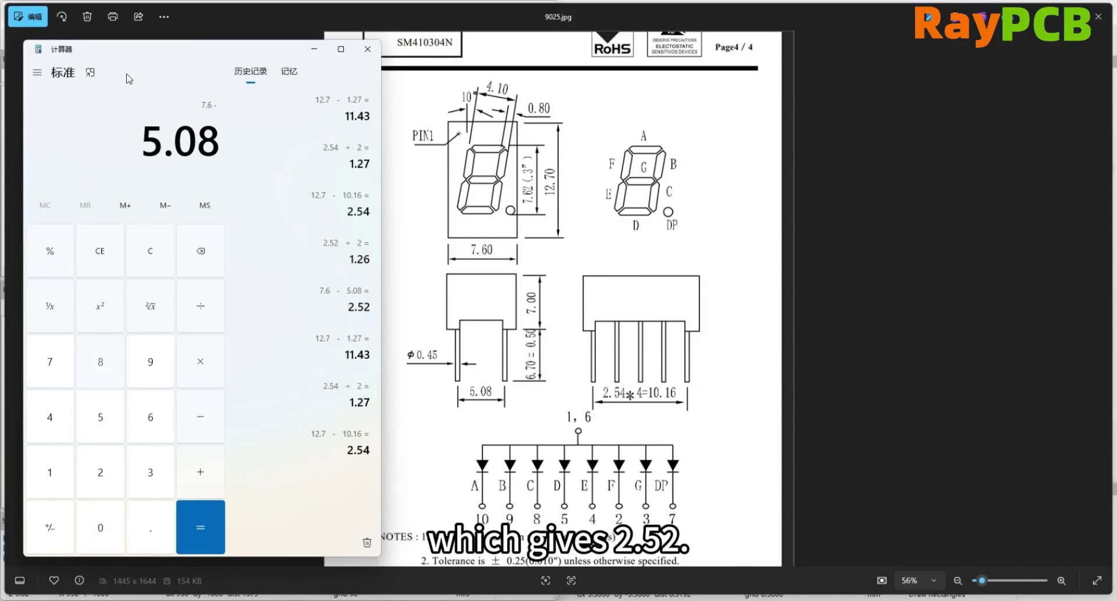
pyautogui.press('Return')
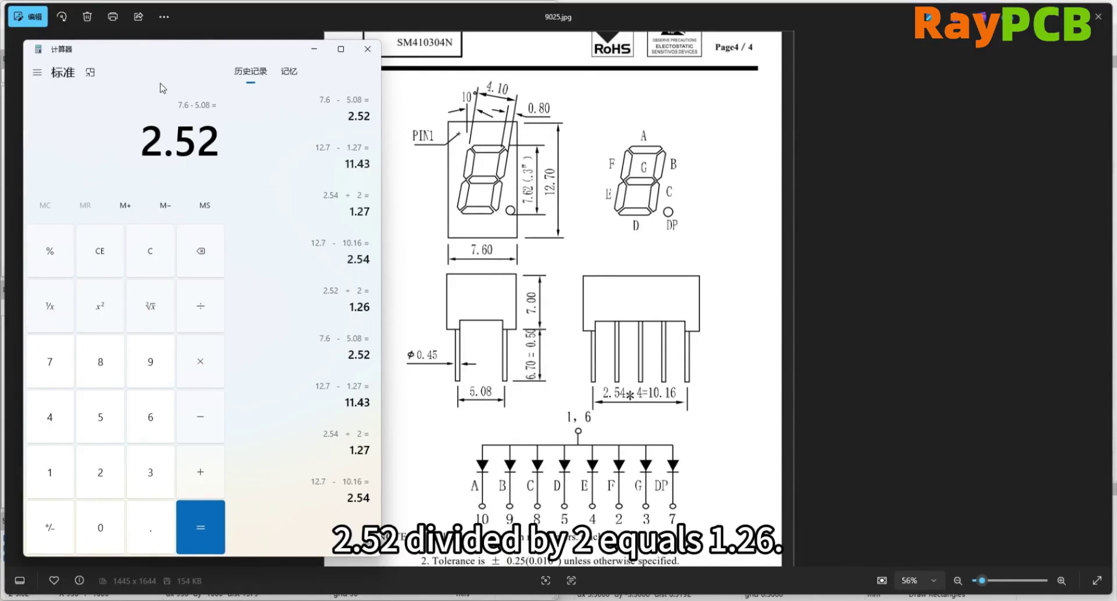
pyautogui.write('2')
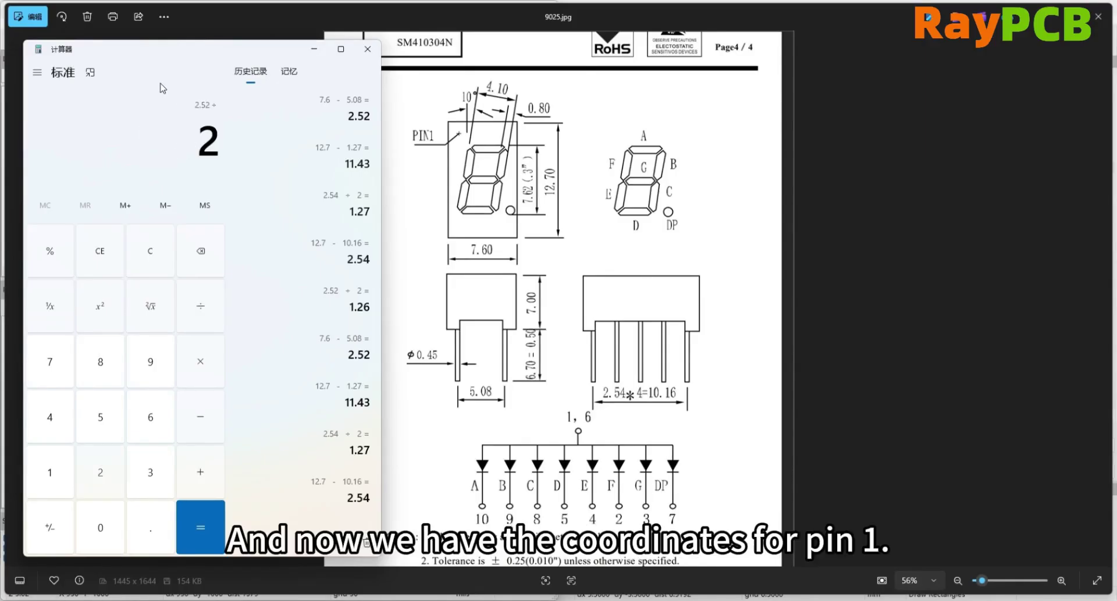
pyautogui.press('Return')
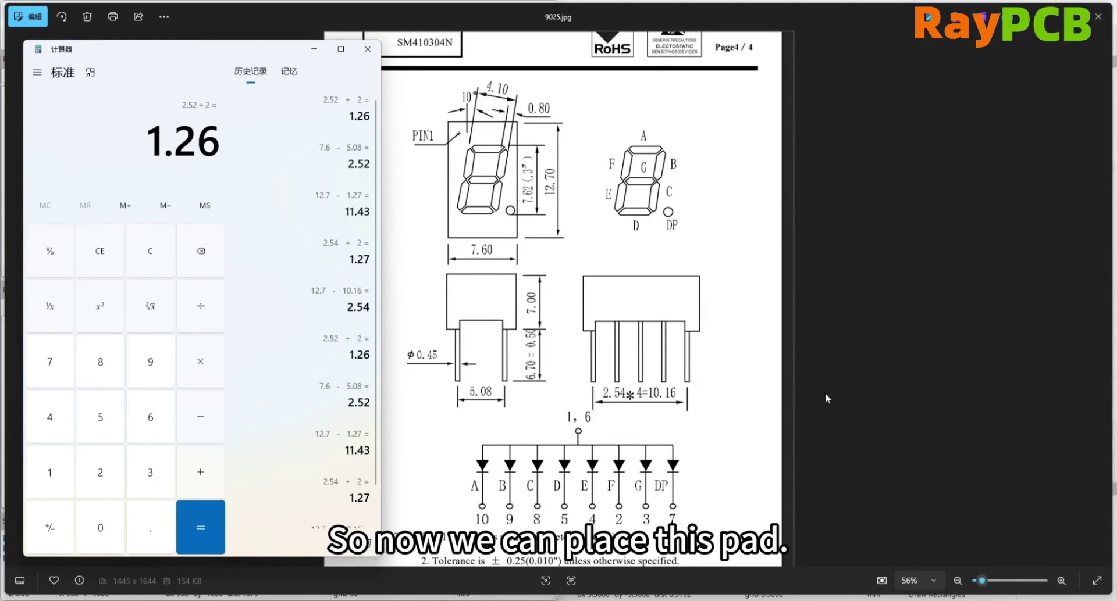
# Step: Back in the Footprint Editor, start adding a pad and set its type to Through-hole with pad number 1 before placing it
pyautogui.click(1046, 18)
pyautogui.click(644, 205)
pyautogui.click(644, 204)
pyautogui.rightClick(446, 145)
pyautogui.click(448, 146)
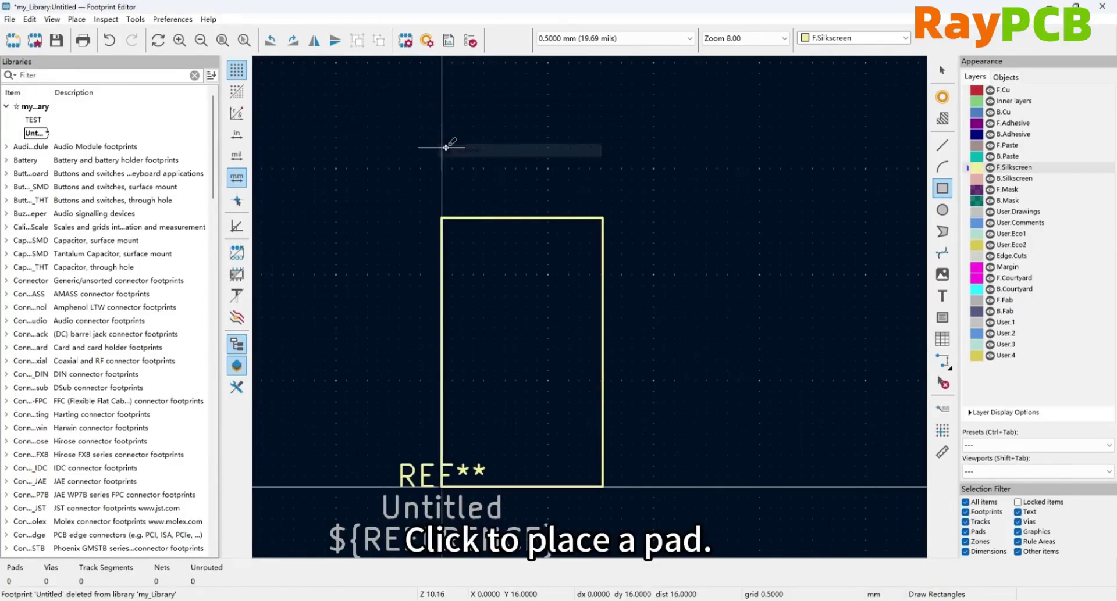
pyautogui.click(76, 19)
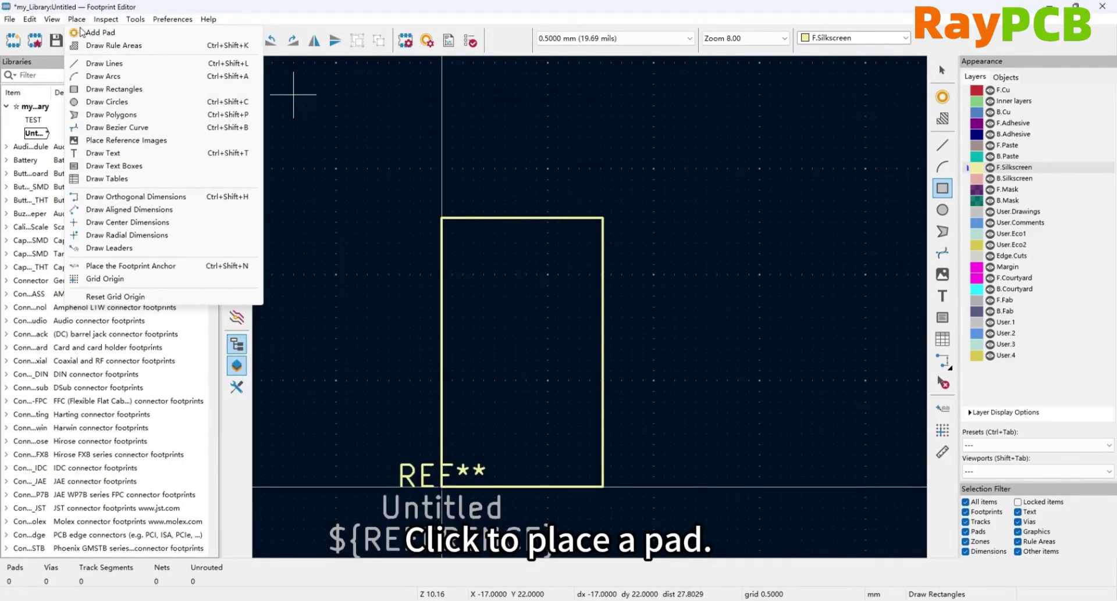
pyautogui.click(93, 32)
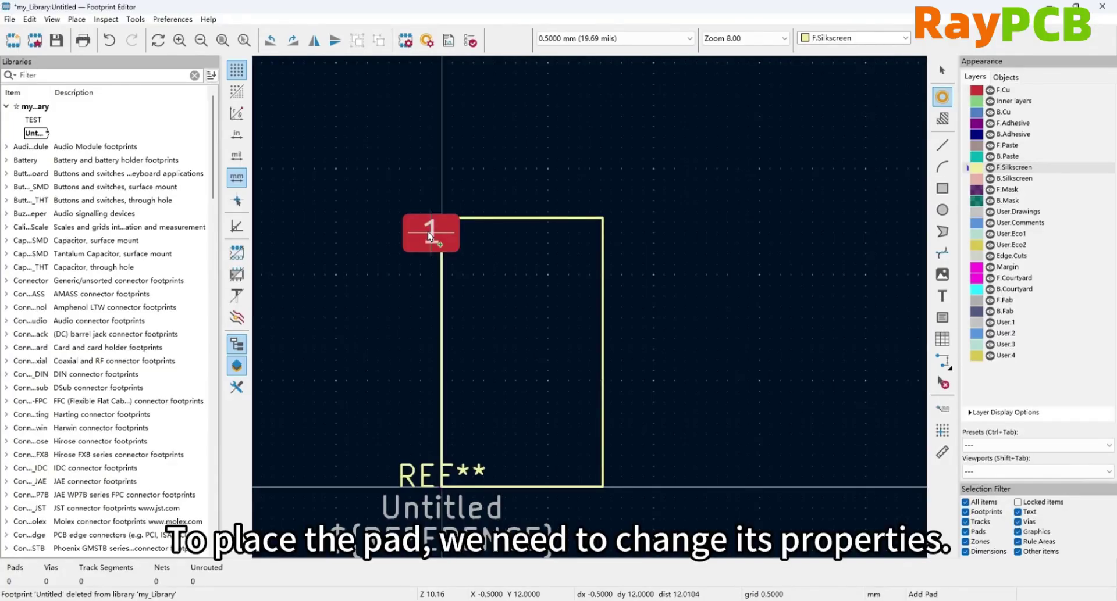
pyautogui.press('e')
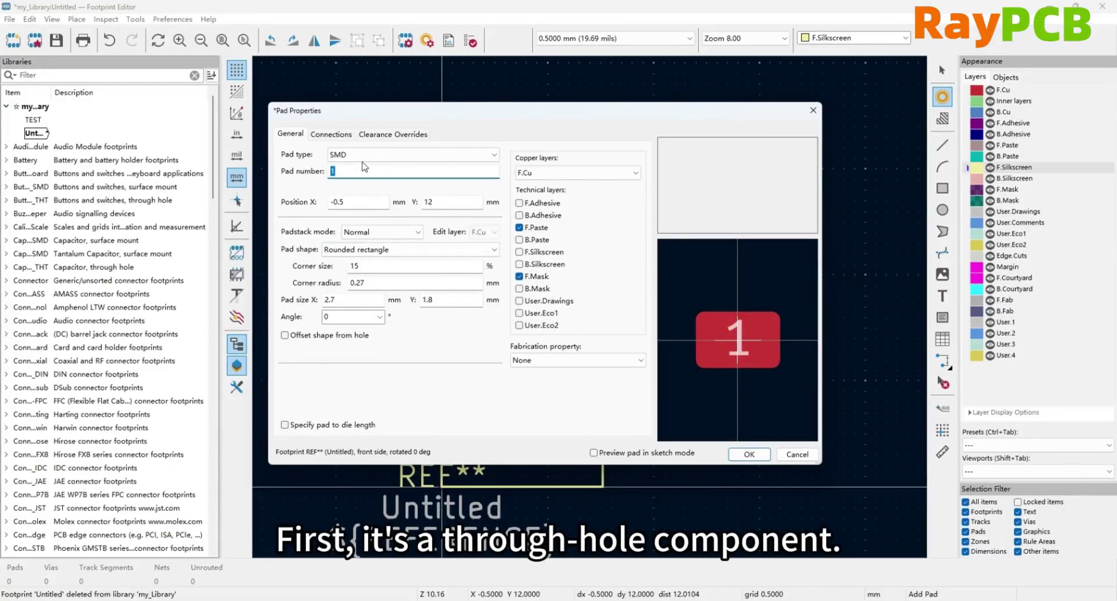
pyautogui.click(362, 160)
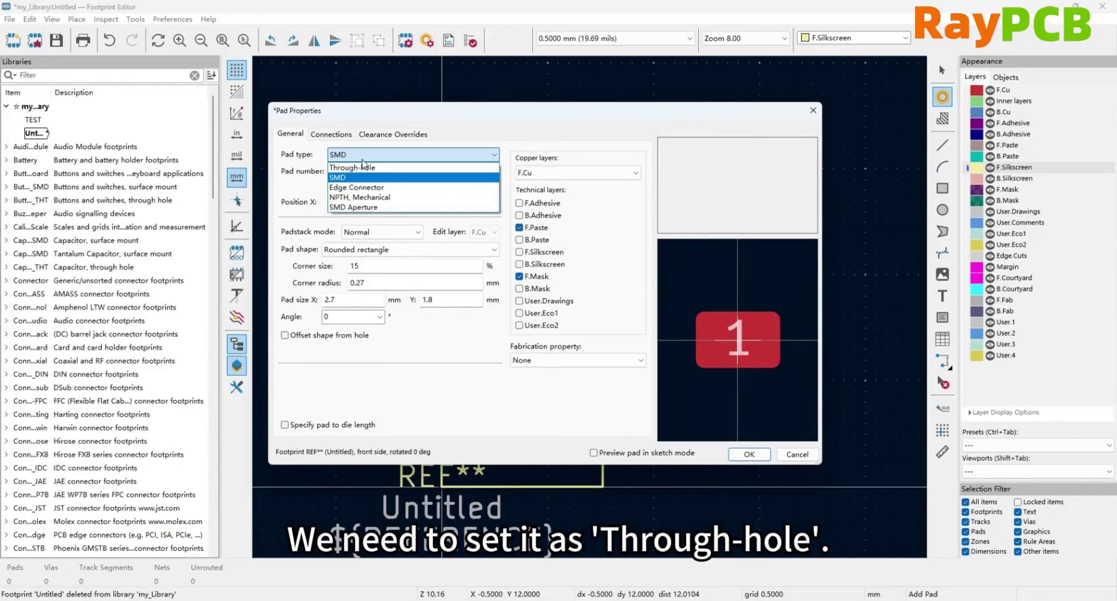
pyautogui.click(363, 166)
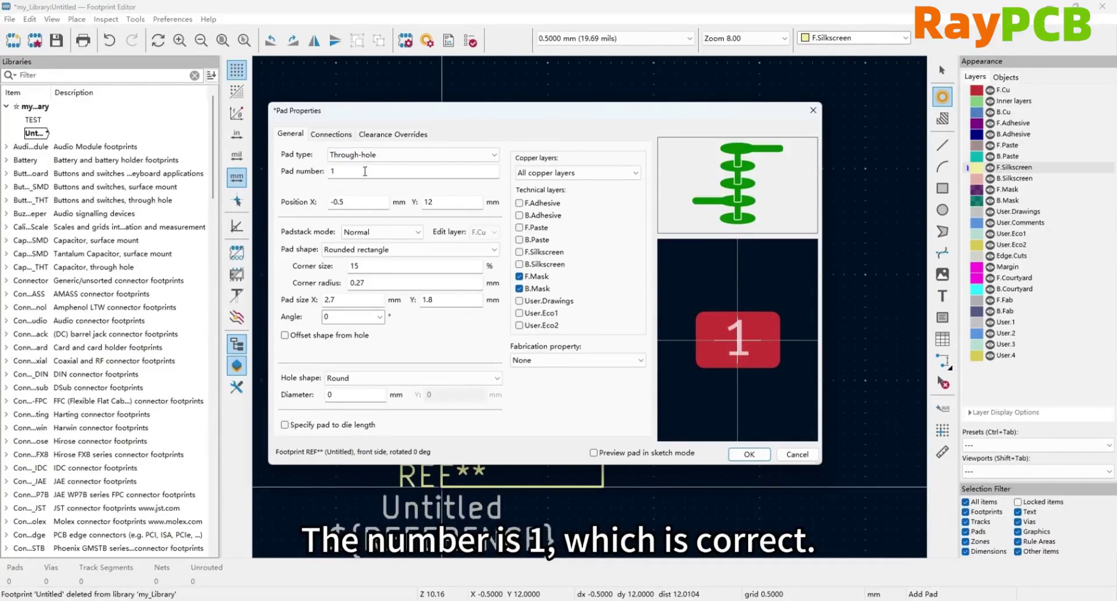
pyautogui.doubleClick(365, 171)
# Step: Try to set the unplaced pad's position to X 1.26 mm and Y 11.43 mm, using the Calculator history
pyautogui.moveTo(347, 204); pyautogui.dragTo(291, 208)
pyautogui.click(612, 600)
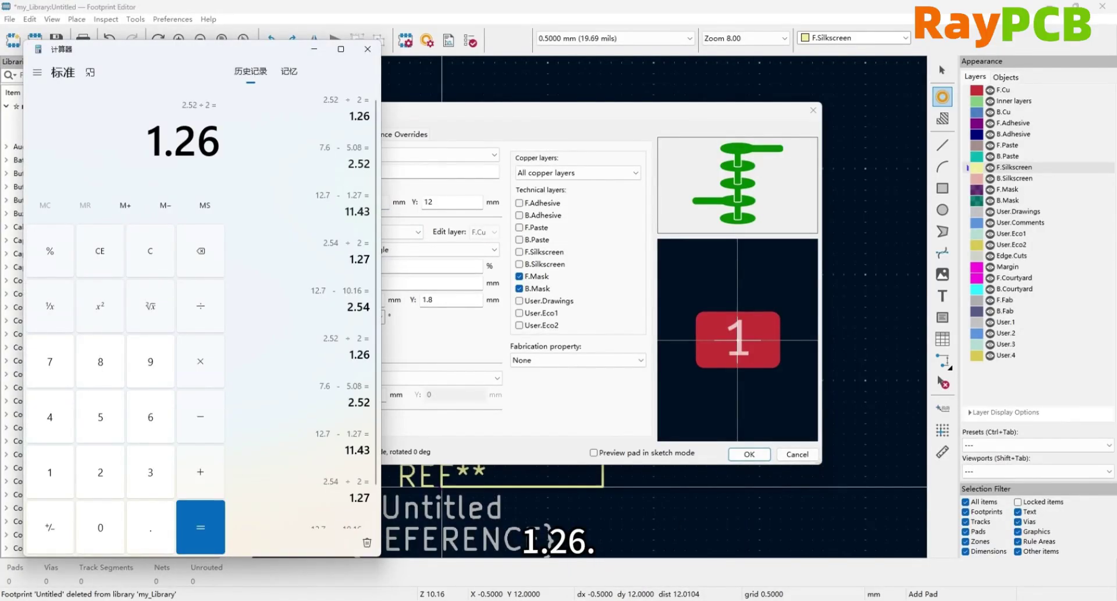
pyautogui.hotkey('alt', 'Tab')
pyautogui.write('1.26')
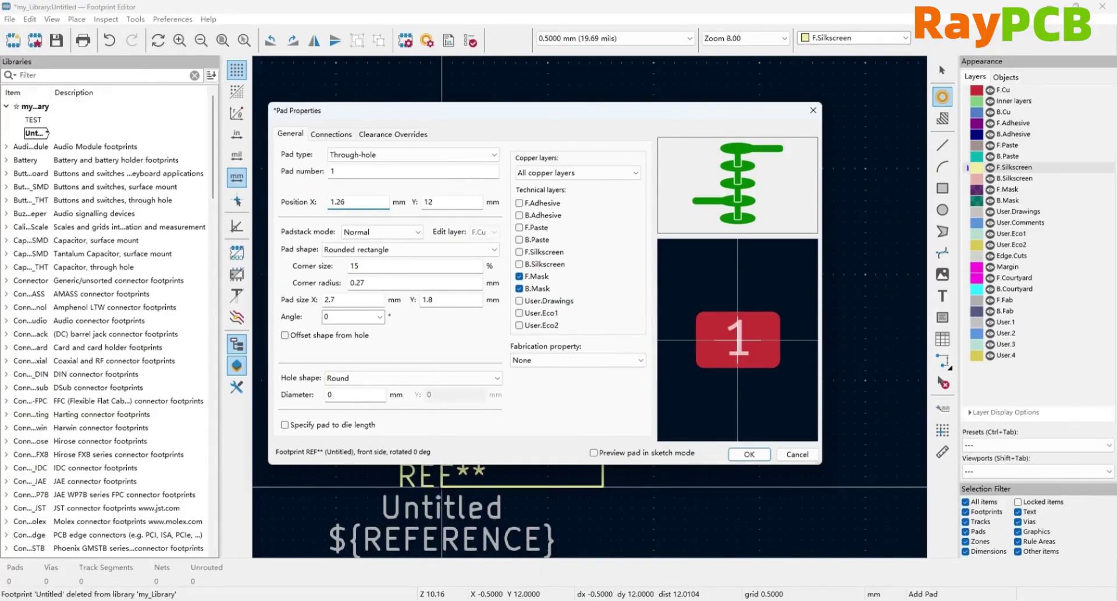
pyautogui.press('Tab')
pyautogui.write('11.4')
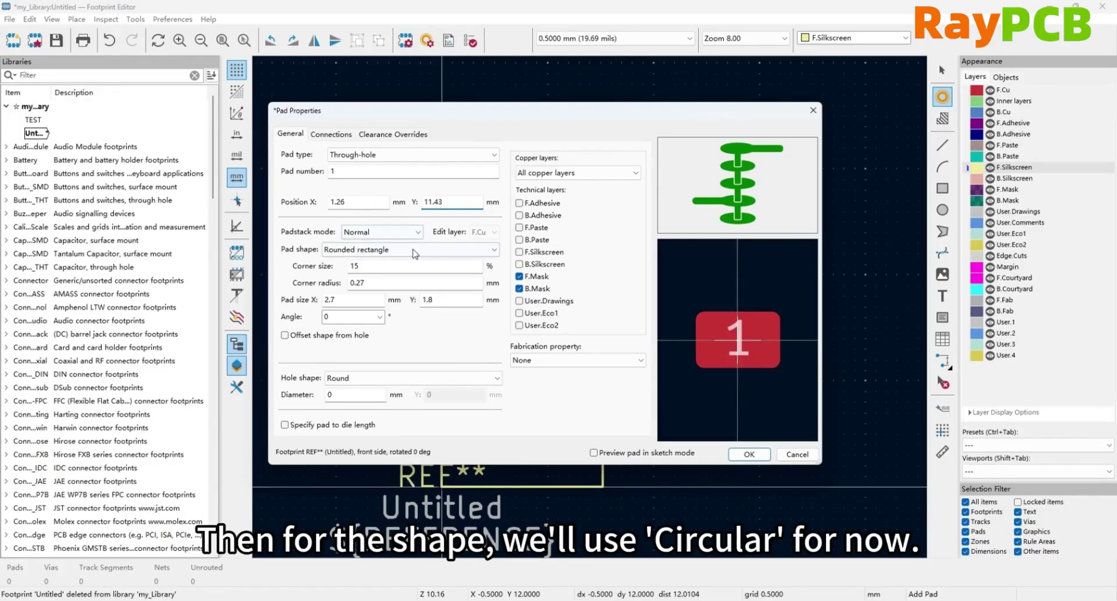
# Step: Give the pad a Circular shape and a 0.8 mm hole diameter, checking the lead diameter in the 9025.jpg datasheet
pyautogui.click(388, 237)
pyautogui.click(388, 236)
pyautogui.click(387, 249)
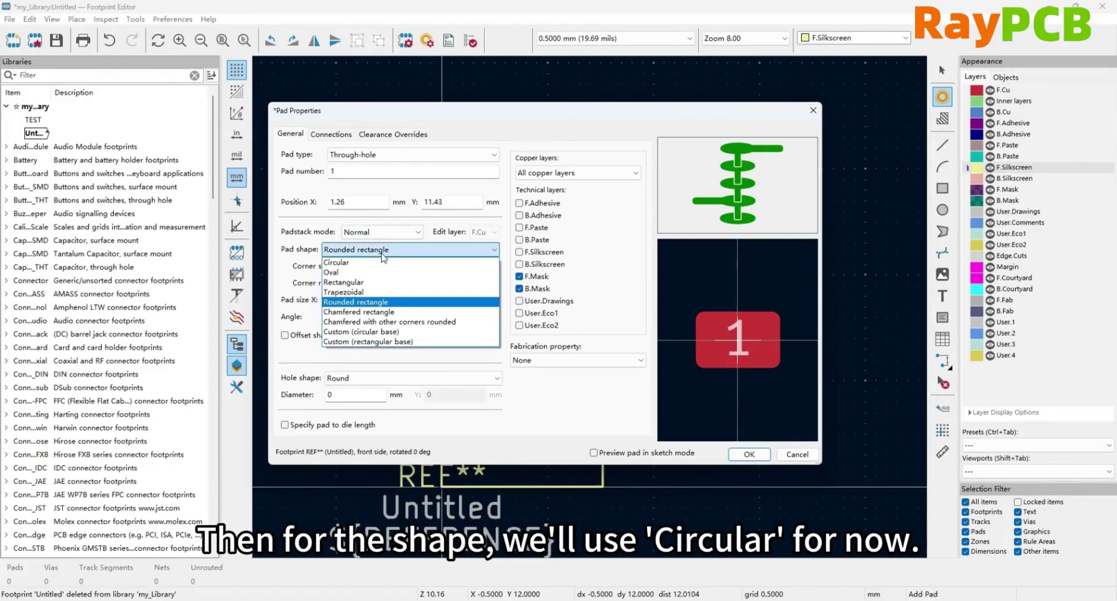
pyautogui.click(380, 263)
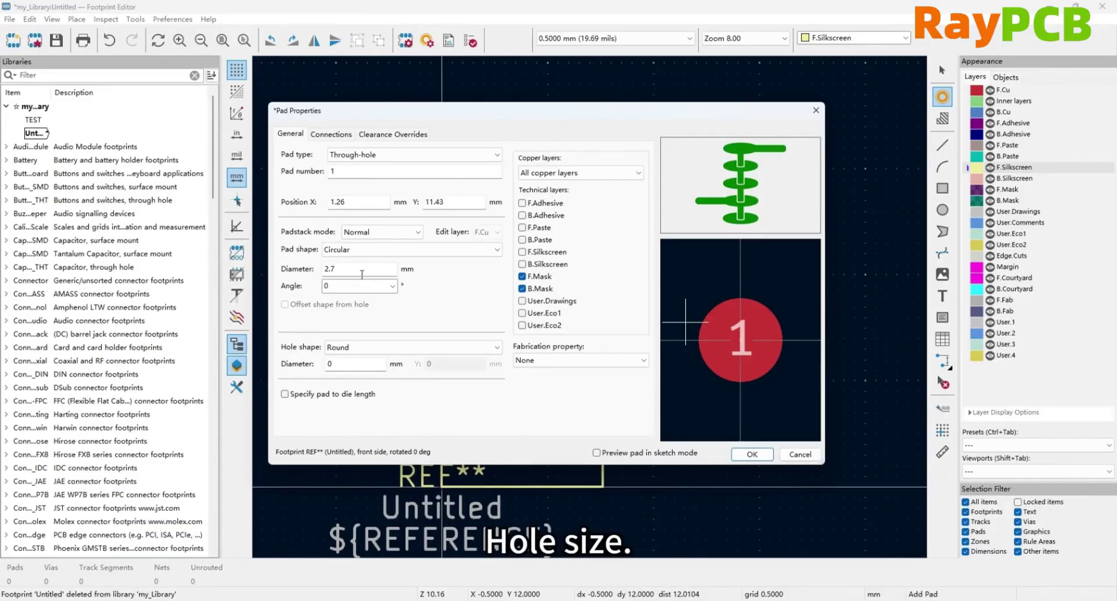
pyautogui.click(347, 364)
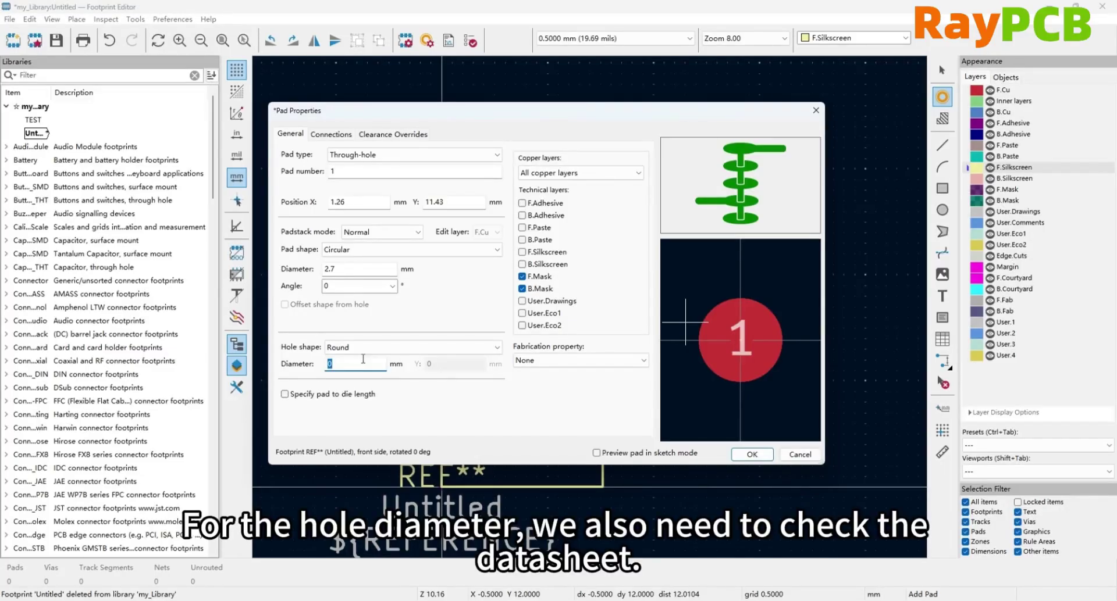
pyautogui.click(541, 600)
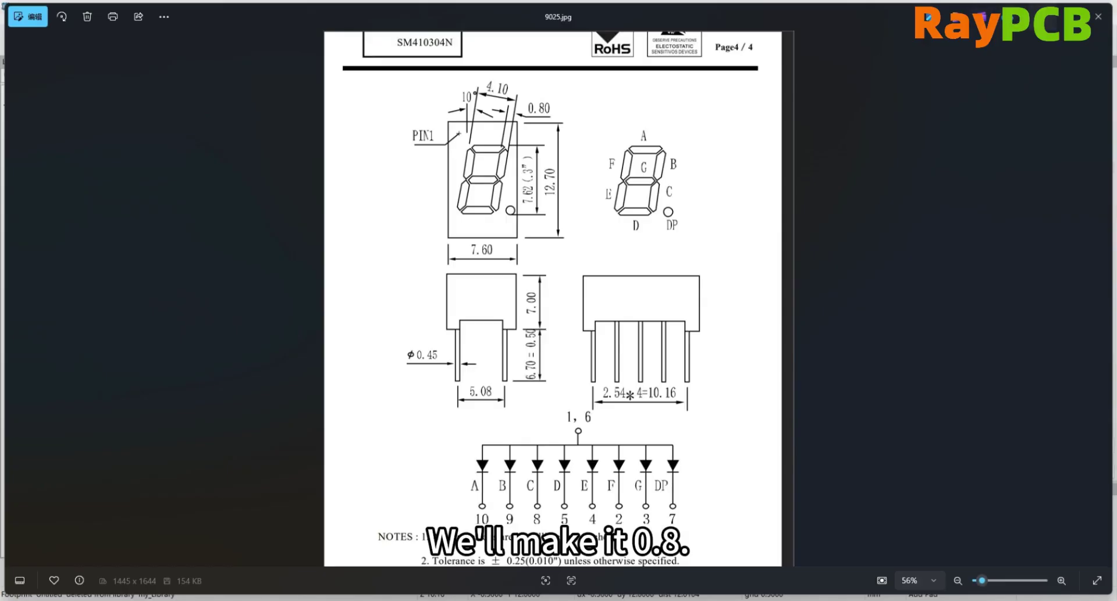
pyautogui.click(1098, 16)
pyautogui.write('0.8')
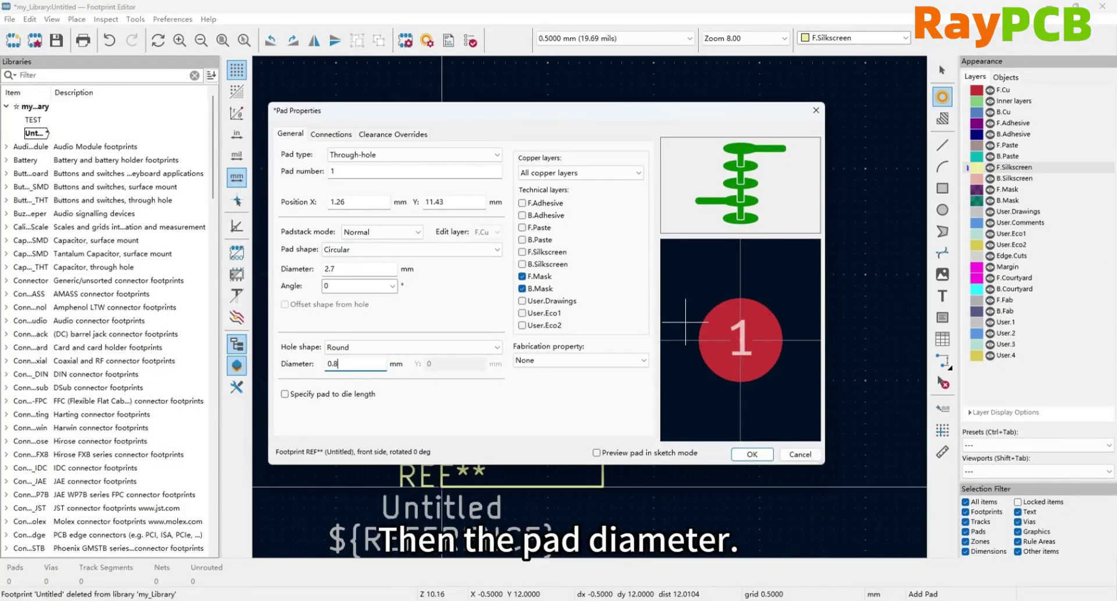
# Step: Set the pad diameter to 1.6 mm and place pad 1 inside the upper-left corner of the silkscreen outline
pyautogui.click(349, 270)
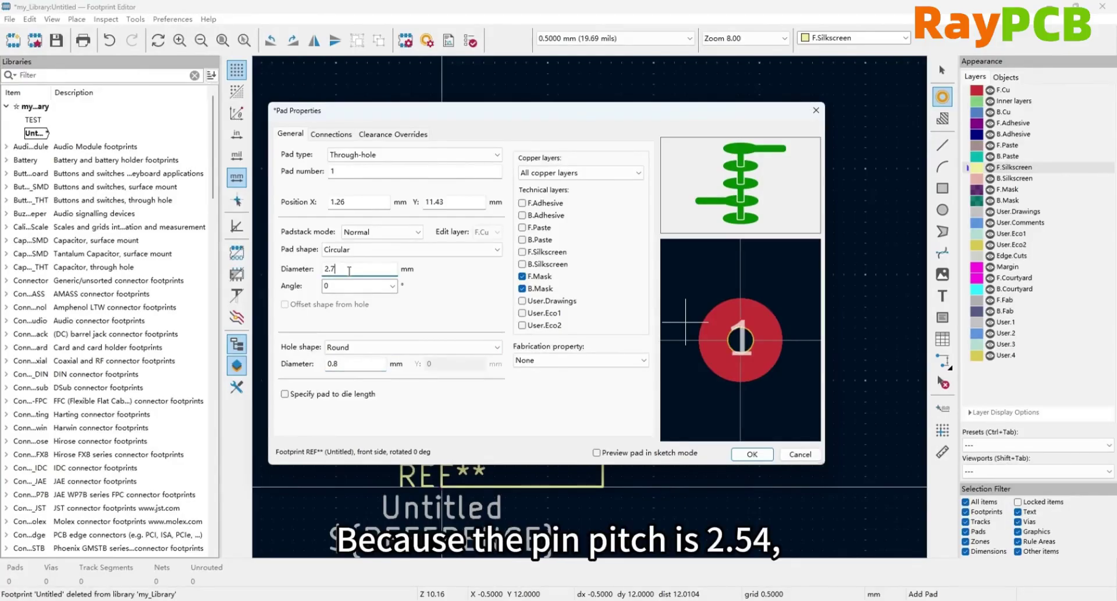
pyautogui.moveTo(349, 271); pyautogui.dragTo(319, 269)
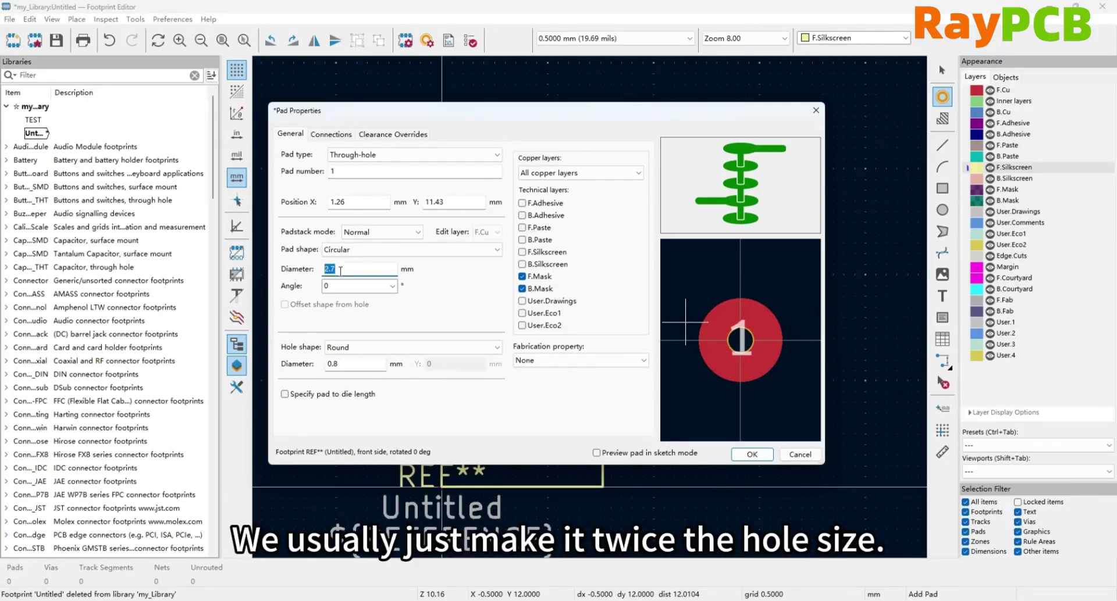
pyautogui.write('1.')
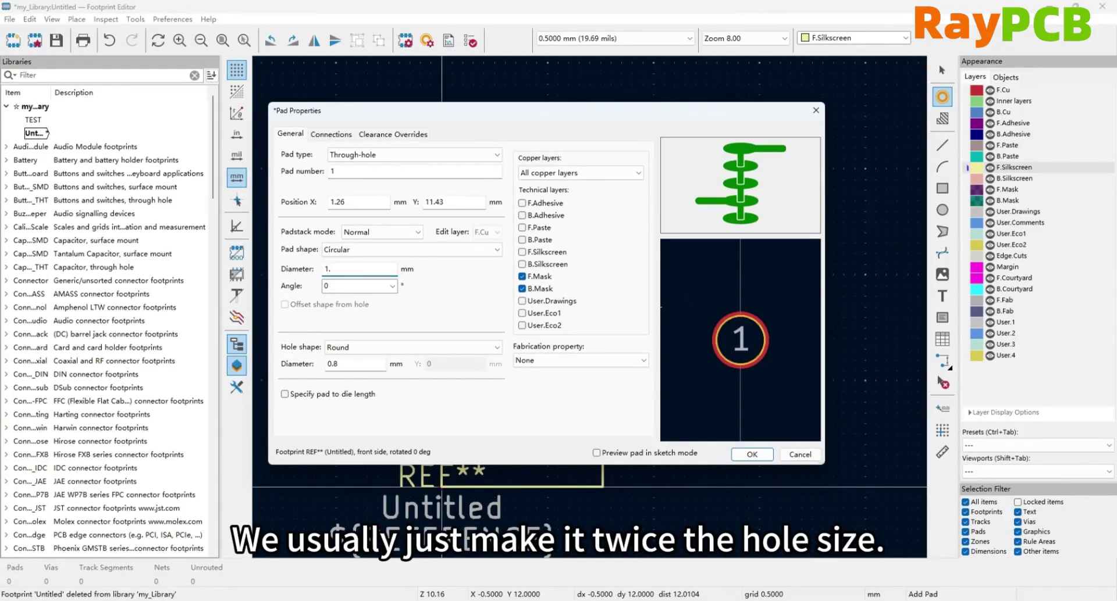
pyautogui.write('6')
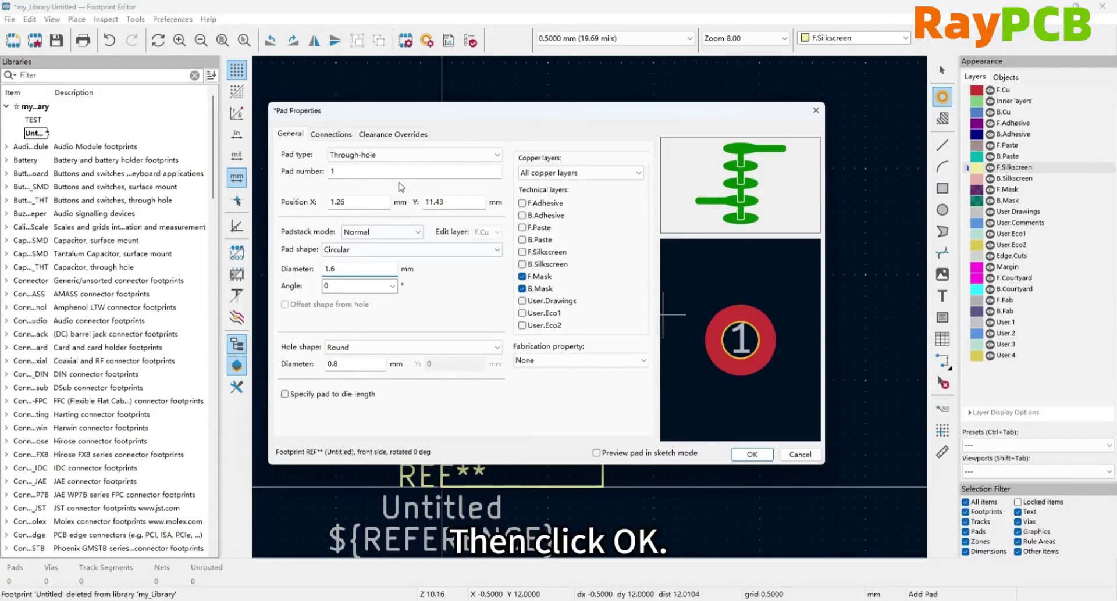
pyautogui.click(751, 455)
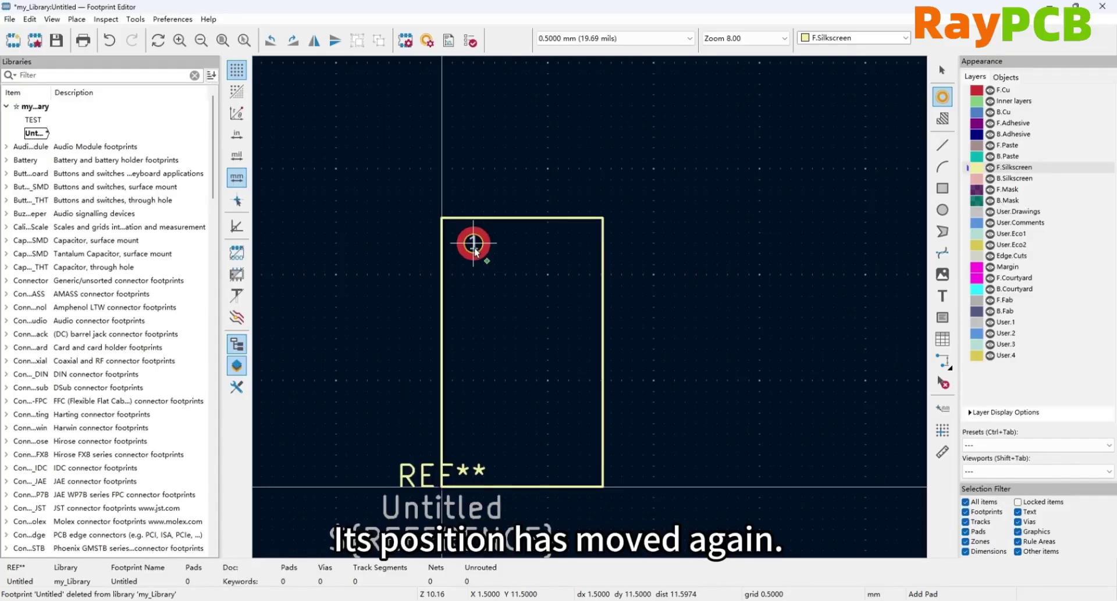
pyautogui.click(473, 254)
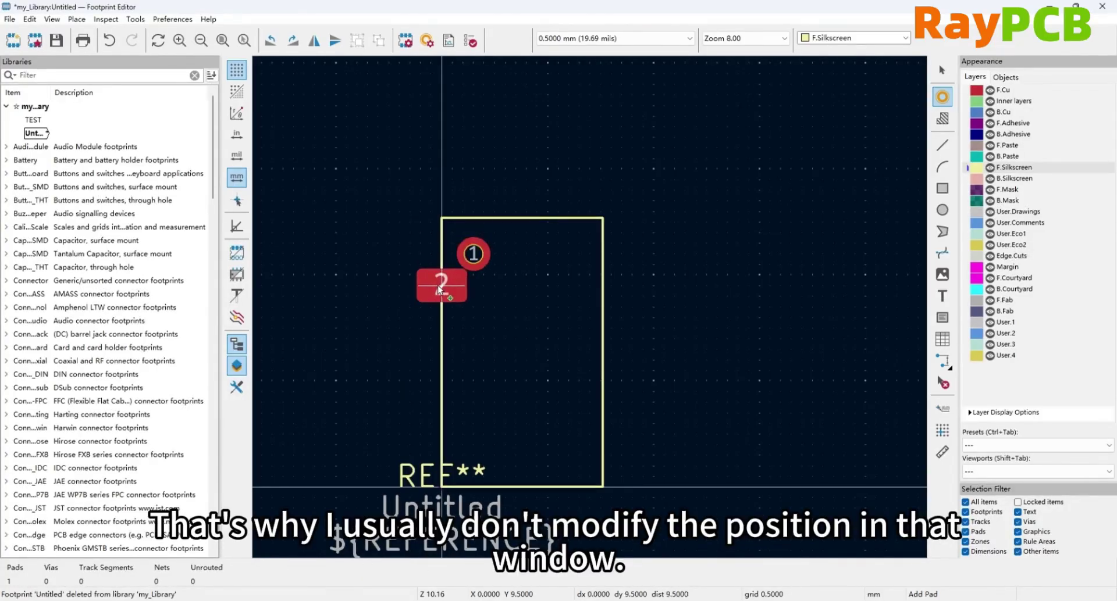
pyautogui.press('Escape')
pyautogui.click(474, 256)
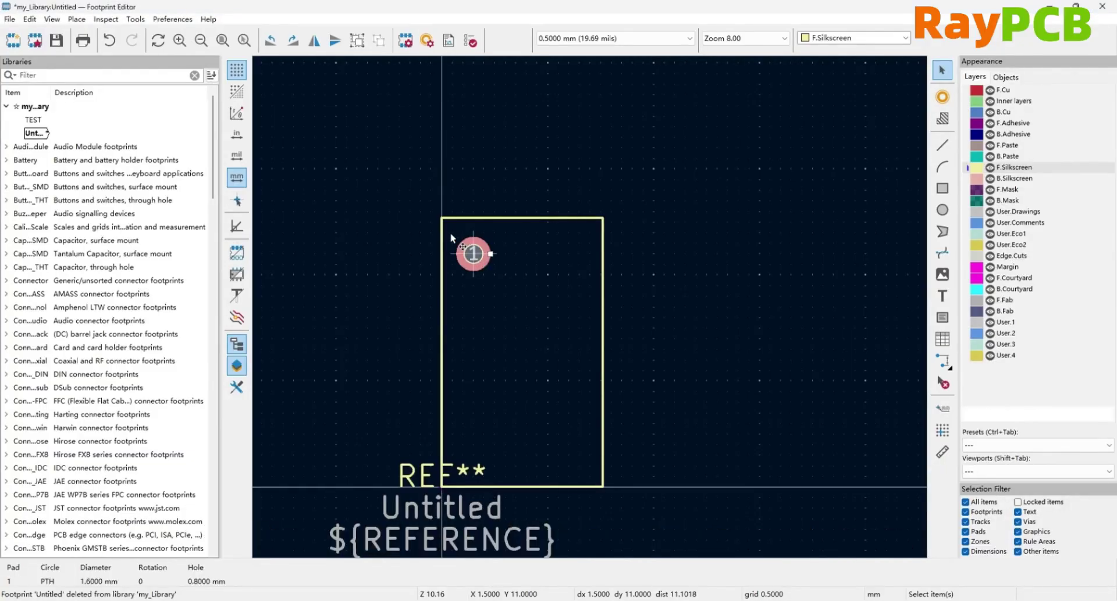
# Step: Set placed pad 1's position to X 1.26 mm and Y 11.43 mm in its properties
pyautogui.press('e')
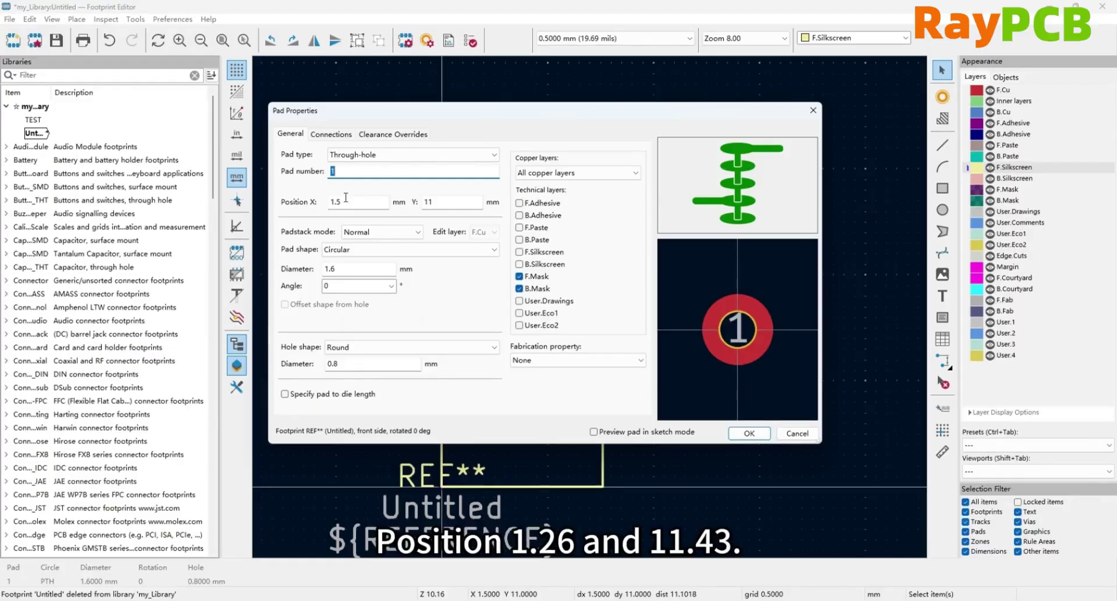
pyautogui.hotkey('alt', 'Tab')
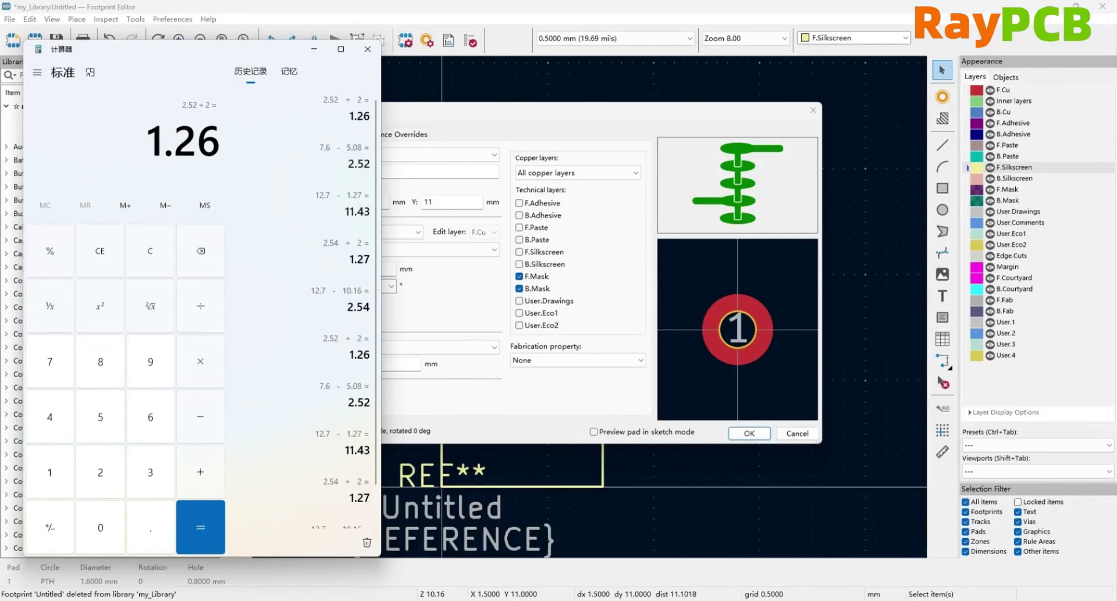
pyautogui.hotkey('alt', 'Tab')
pyautogui.doubleClick(360, 201)
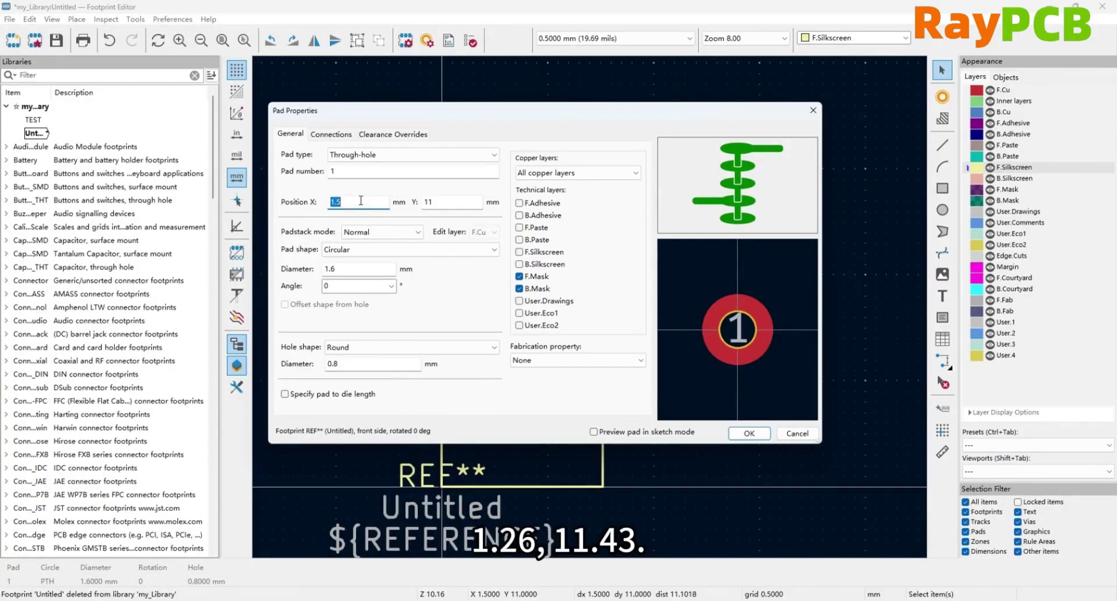
pyautogui.write('1.26')
pyautogui.click(438, 201)
pyautogui.write('.43')
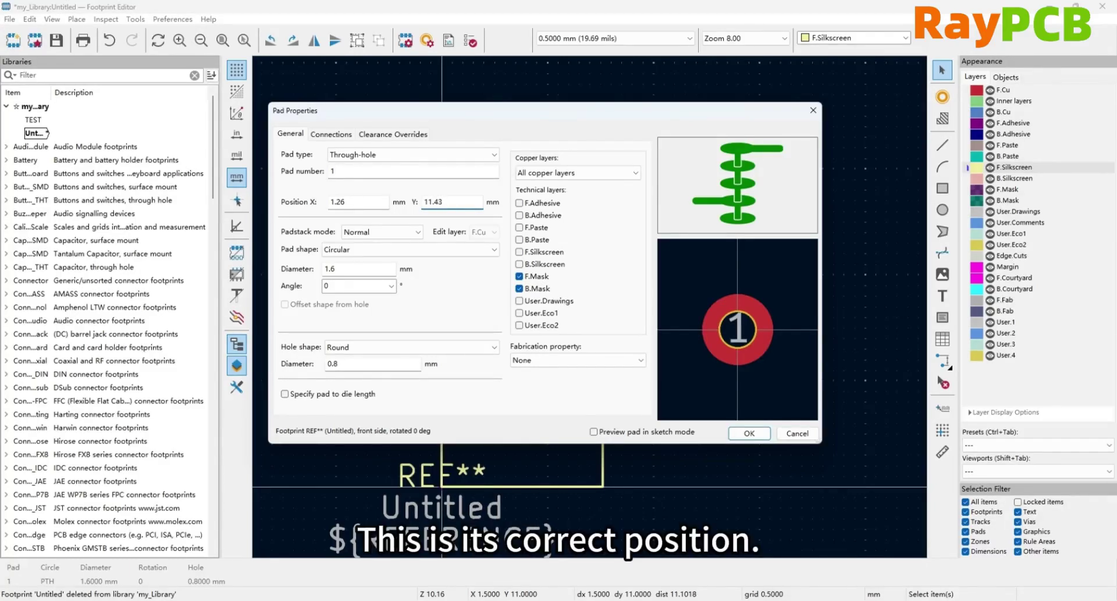
pyautogui.click(748, 433)
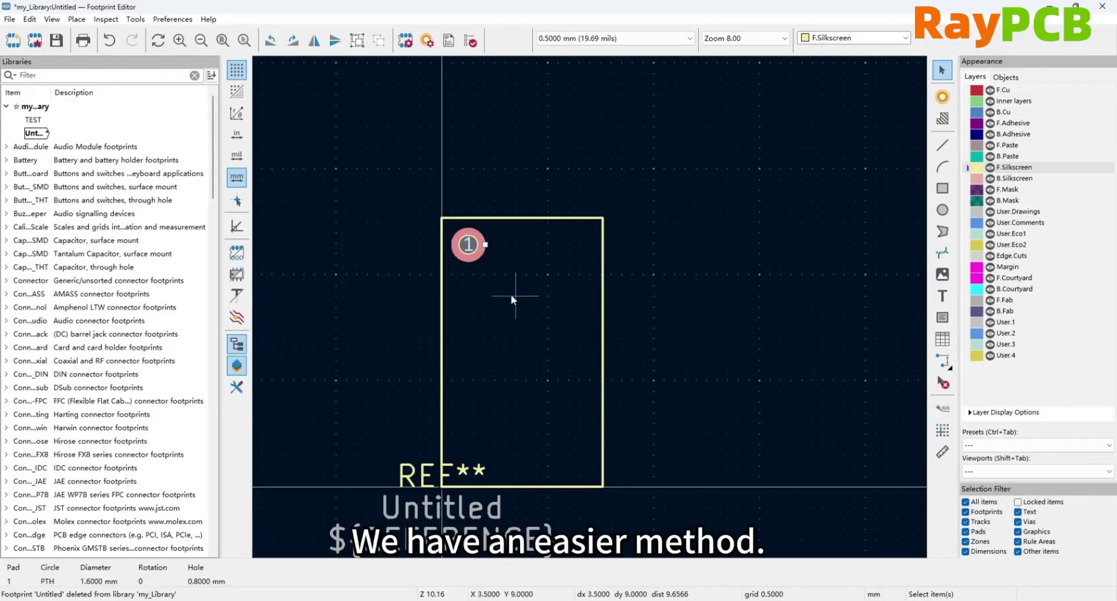
# Step: Start a grid array from pad 1 with a horizontal count of 2 and a vertical count of 5
pyautogui.rightClick(467, 247)
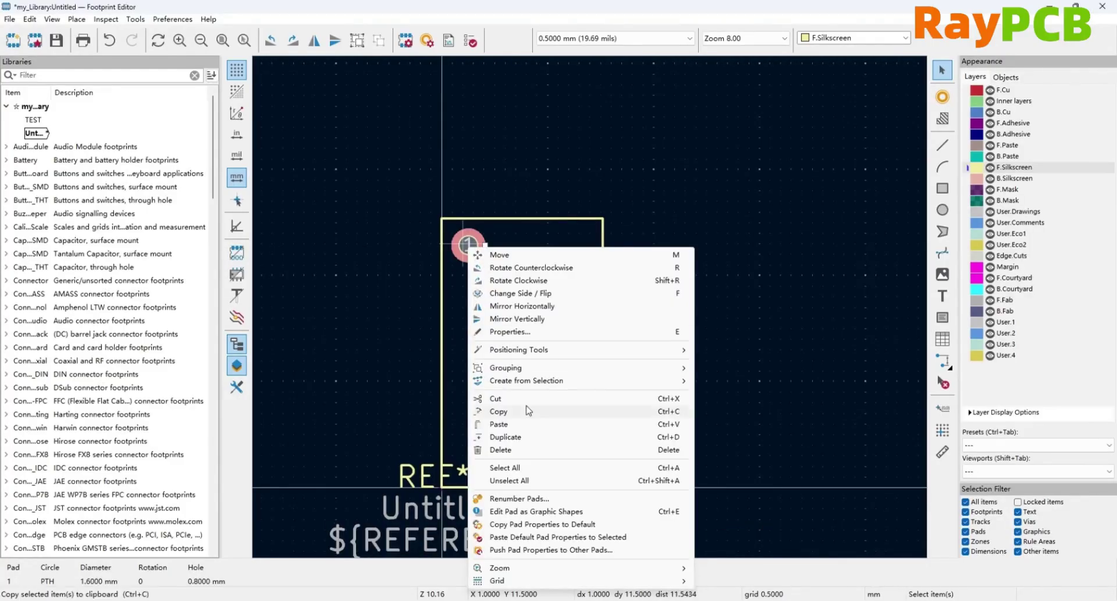
pyautogui.moveTo(527, 382)
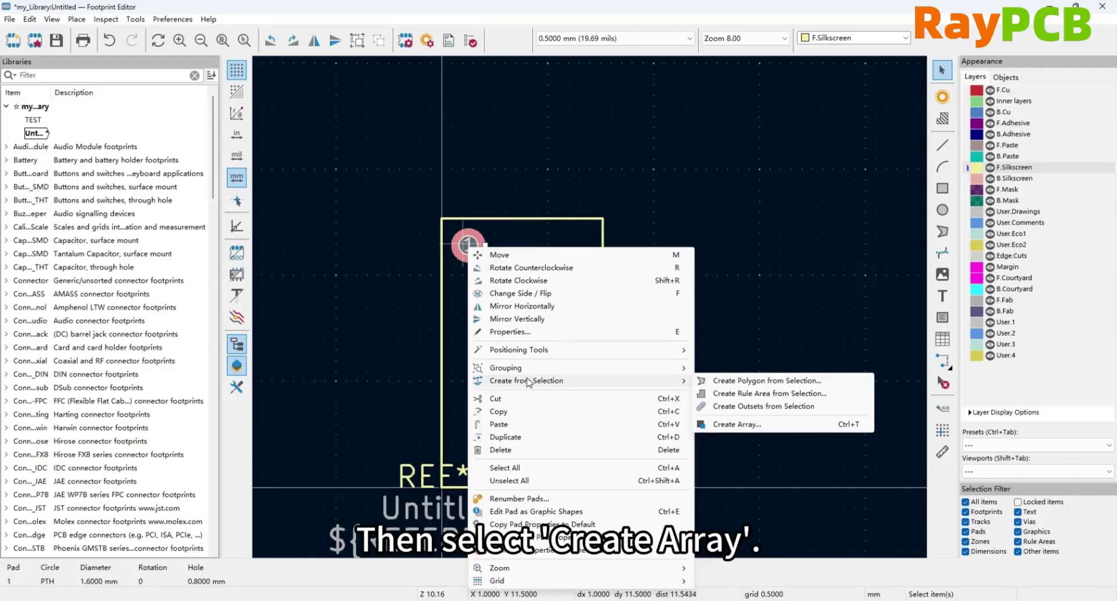
pyautogui.click(717, 424)
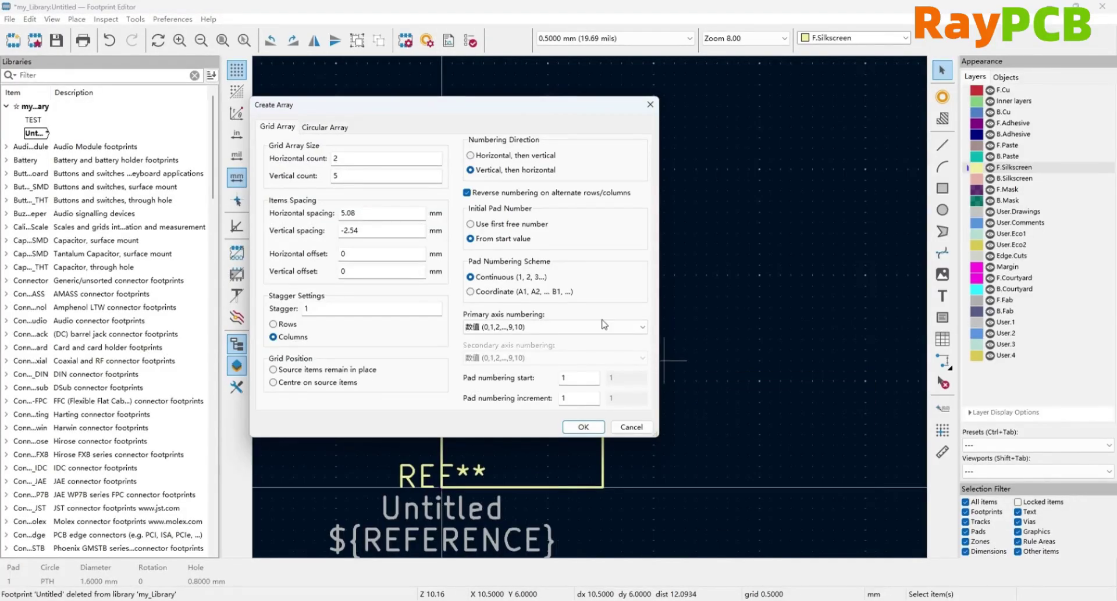
pyautogui.click(361, 156)
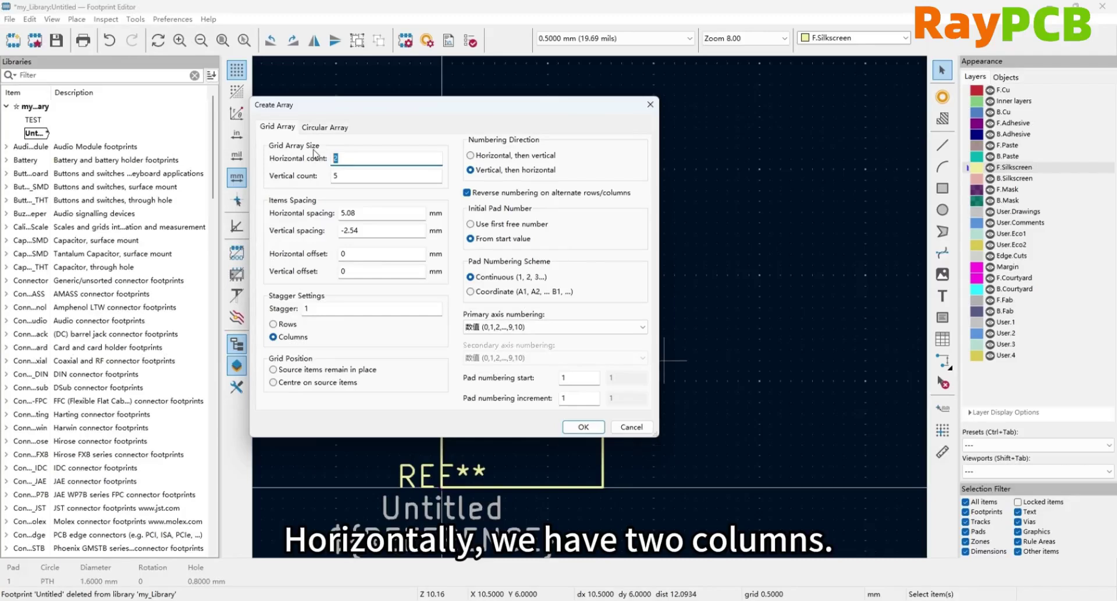
pyautogui.click(342, 175)
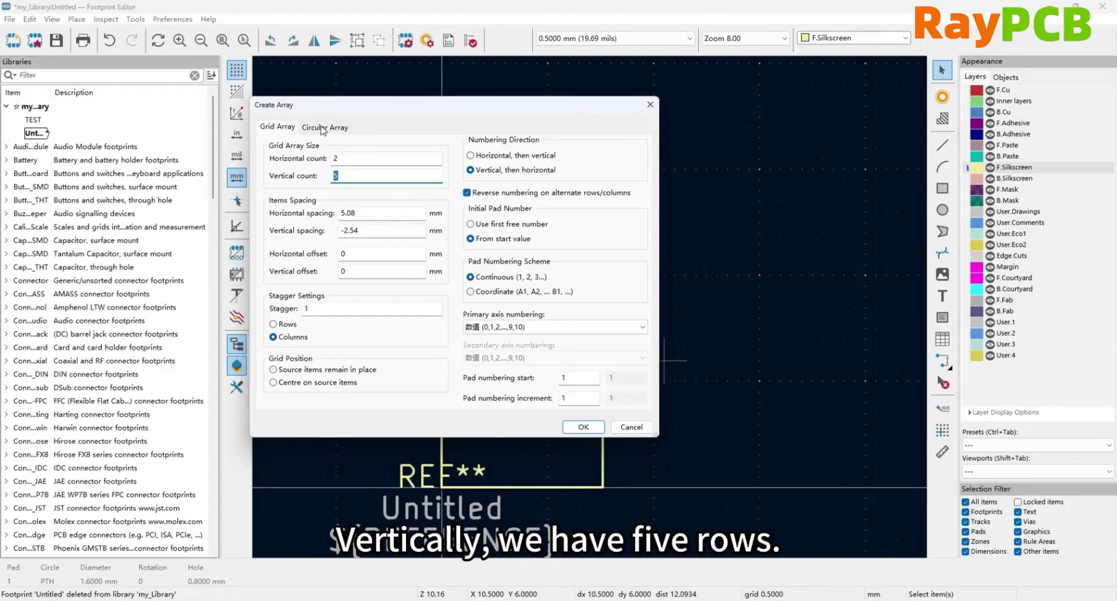
# Step: Use 5.08 mm horizontal and -2.54 mm vertical spacing for the array, checking both against the 9025.jpg datasheet drawing
pyautogui.click(342, 213)
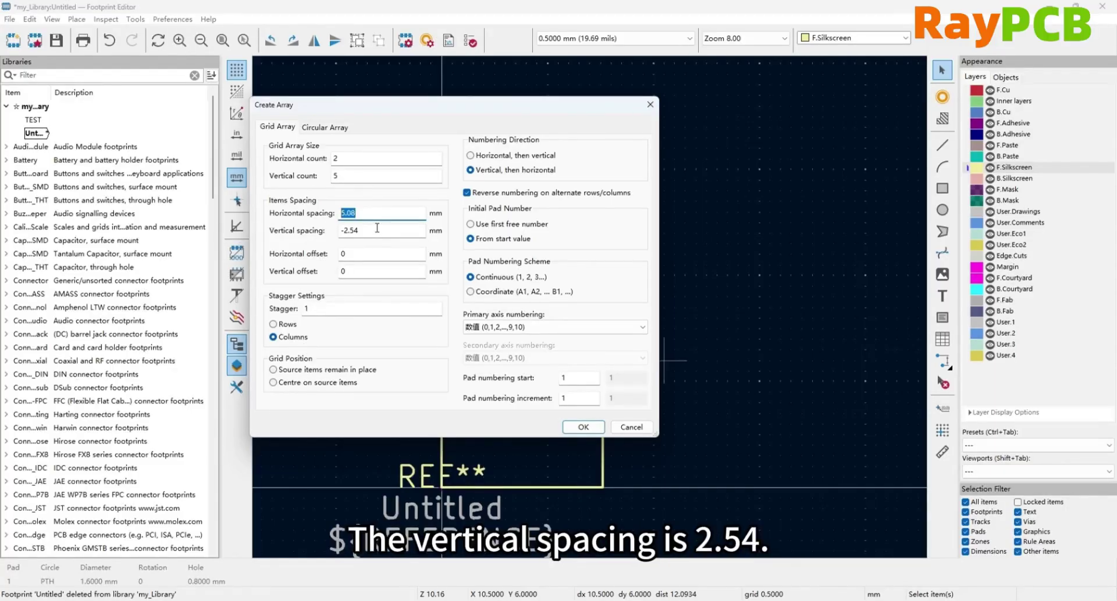
pyautogui.moveTo(377, 228); pyautogui.dragTo(345, 230)
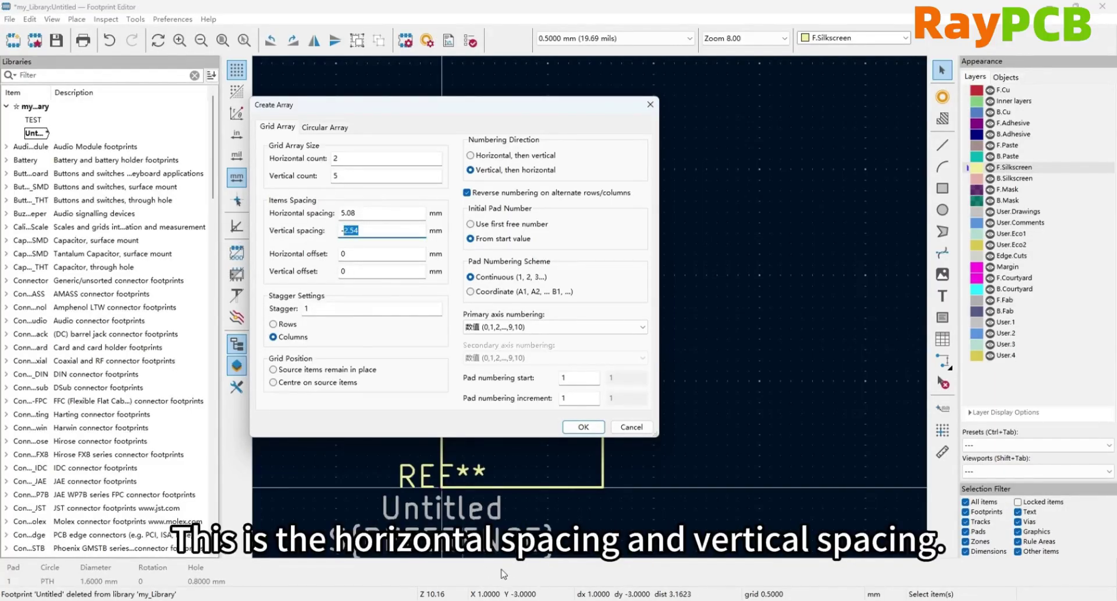
pyautogui.click(548, 600)
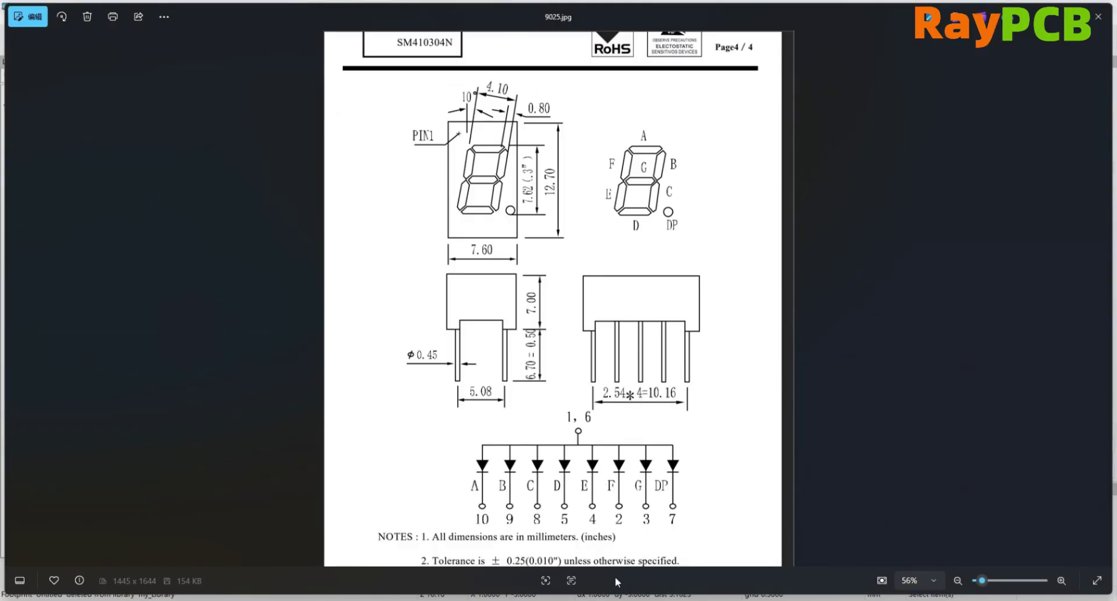
pyautogui.click(1098, 16)
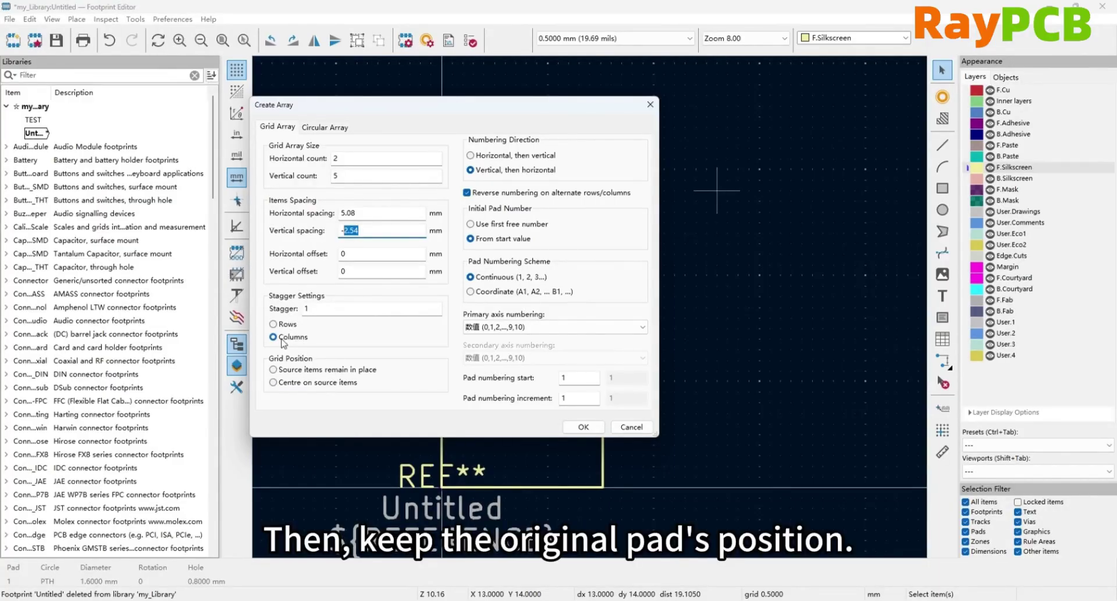
# Step: Keep the source pad in place for the grid array and create the 2 by 5 pad array
pyautogui.click(275, 372)
pyautogui.click(273, 370)
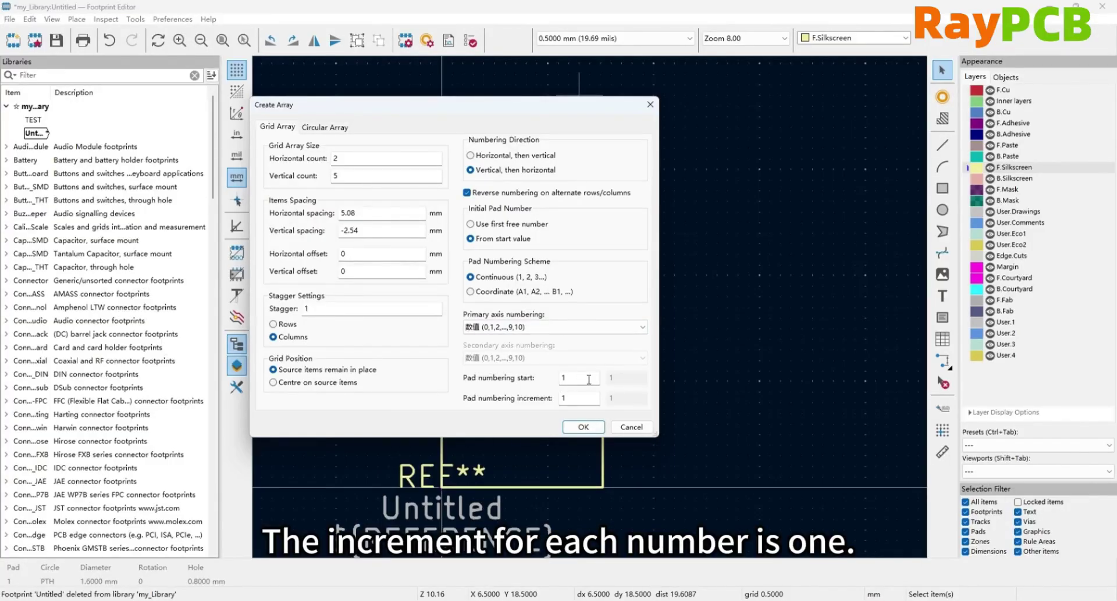
pyautogui.click(577, 426)
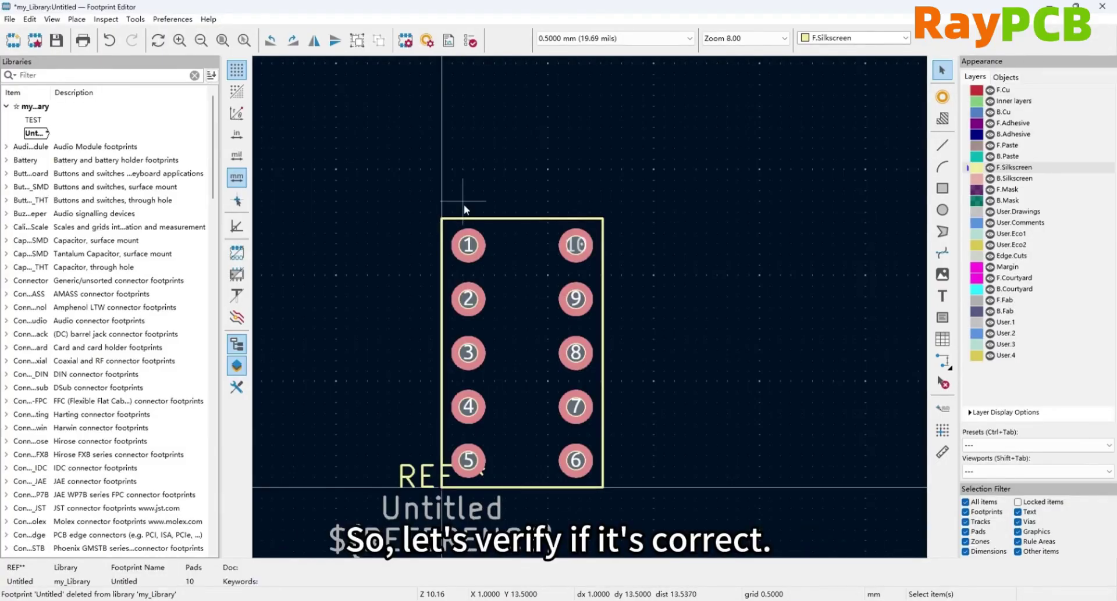
# Step: Measure the centre-to-centre distance between pads 1 and 2 with a temporary aligned dimension, without keeping it
pyautogui.click(73, 20)
pyautogui.click(102, 209)
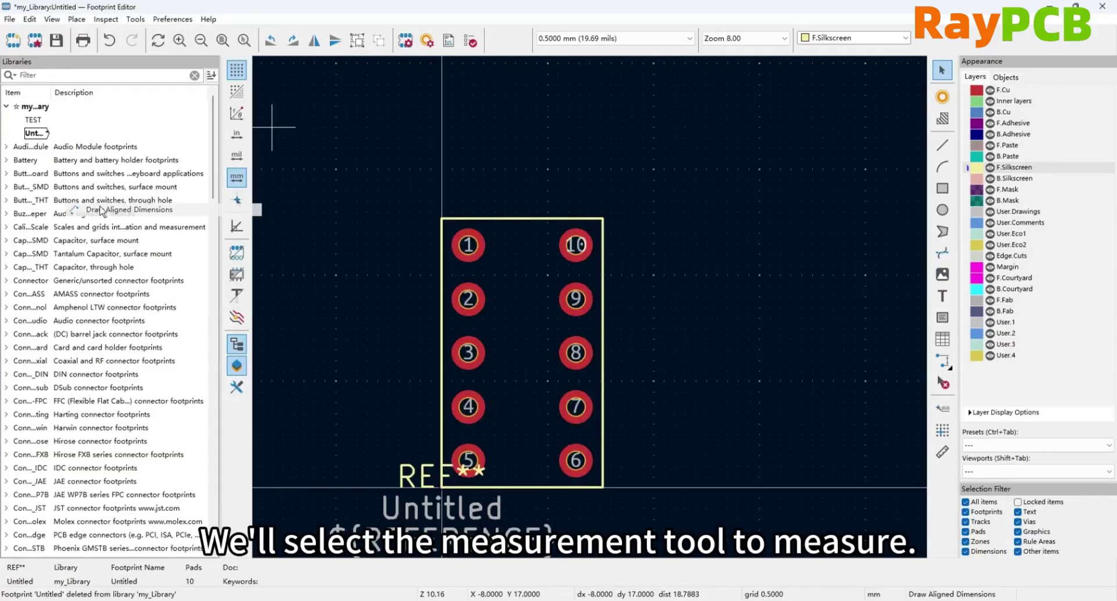
pyautogui.scroll(1, 468, 253)
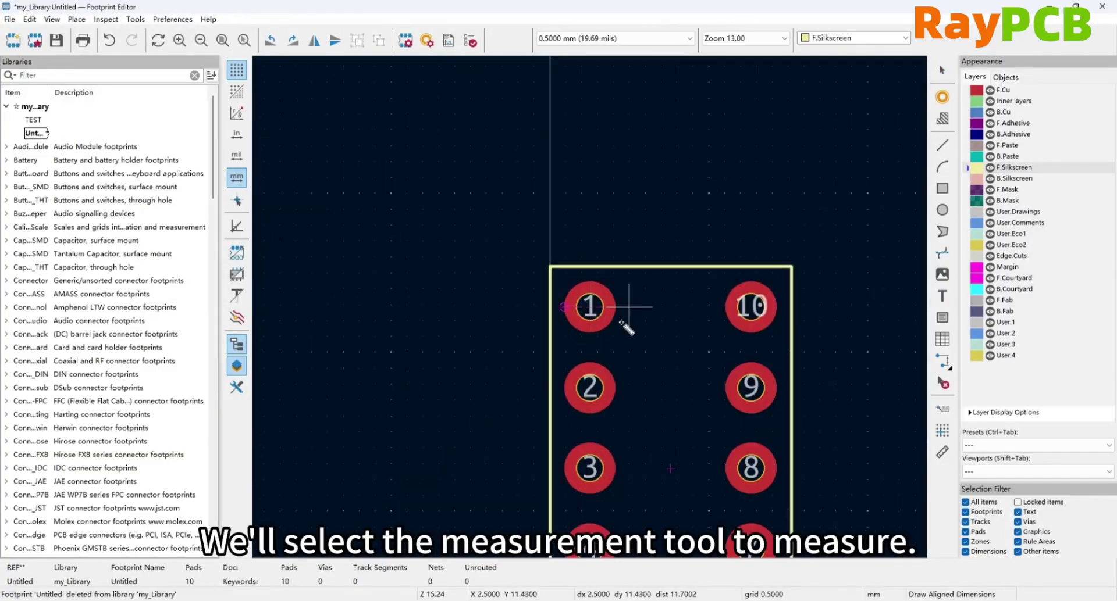
pyautogui.click(589, 306)
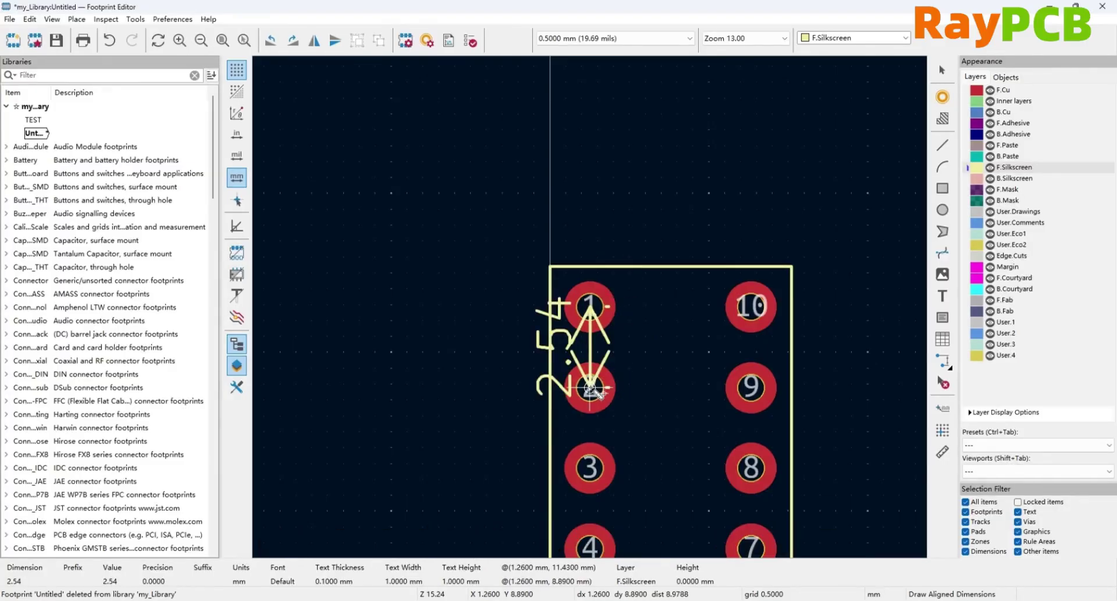
pyautogui.rightClick(598, 186)
pyautogui.click(609, 197)
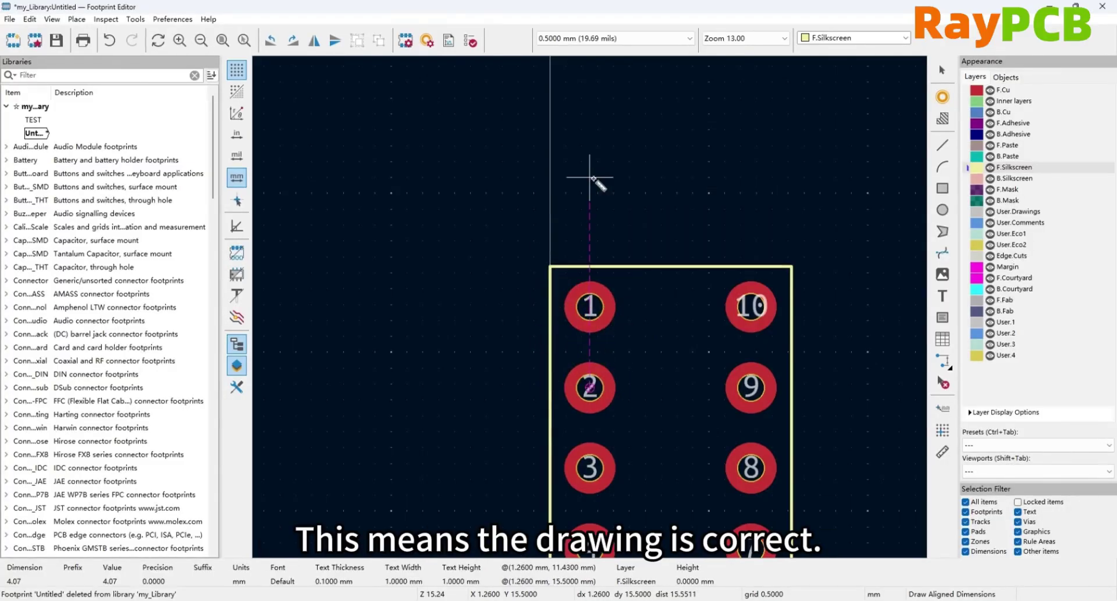
pyautogui.scroll(-2, 605, 326)
pyautogui.scroll(1, 526, 285)
pyautogui.scroll(-1, 460, 233)
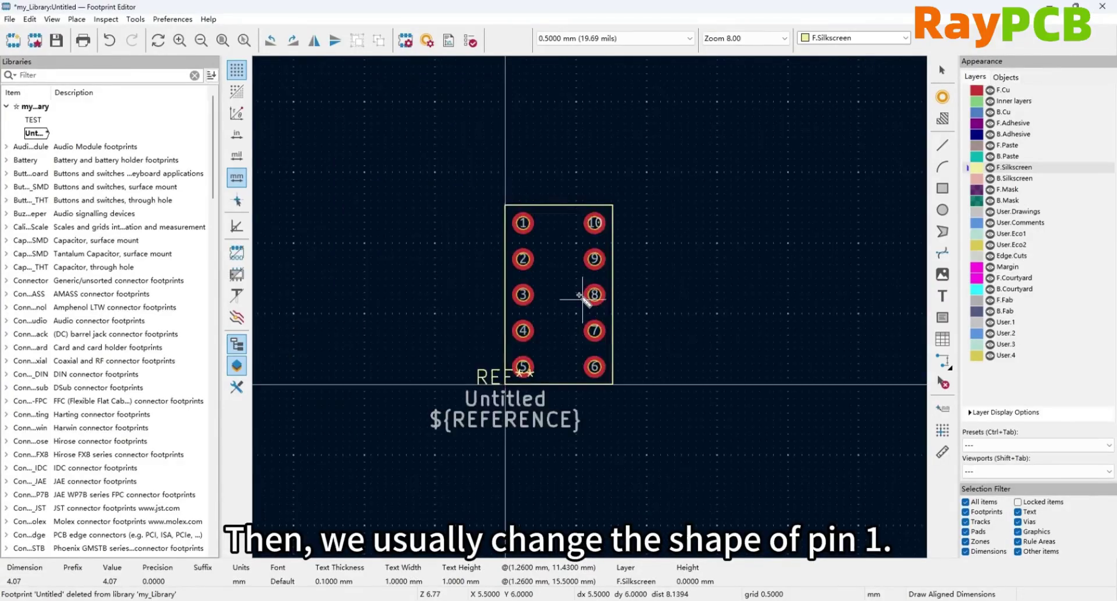
pyautogui.rightClick(544, 223)
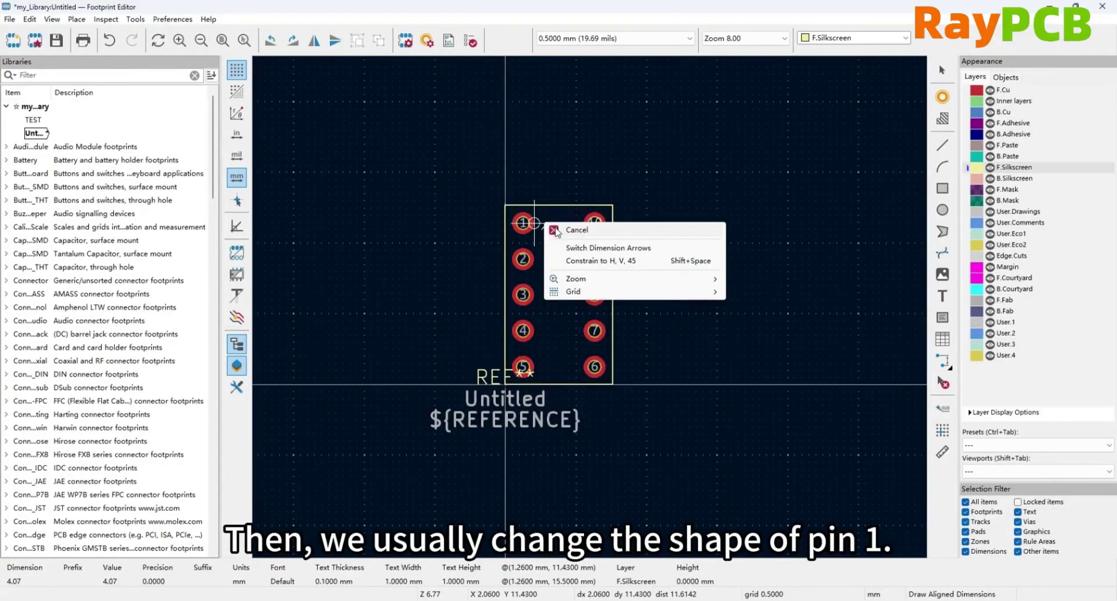
pyautogui.click(555, 232)
# Step: Change the shape of pad 1 to Rectangular in its pad properties
pyautogui.scroll(1, 547, 230)
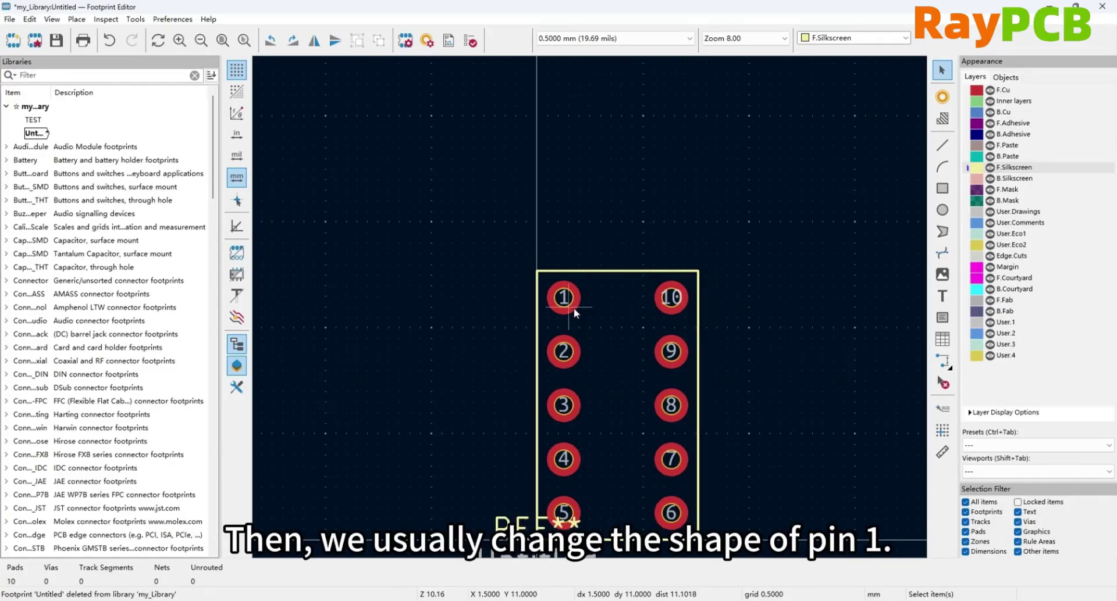
pyautogui.click(573, 313)
pyautogui.rightClick(573, 312)
pyautogui.press('Escape')
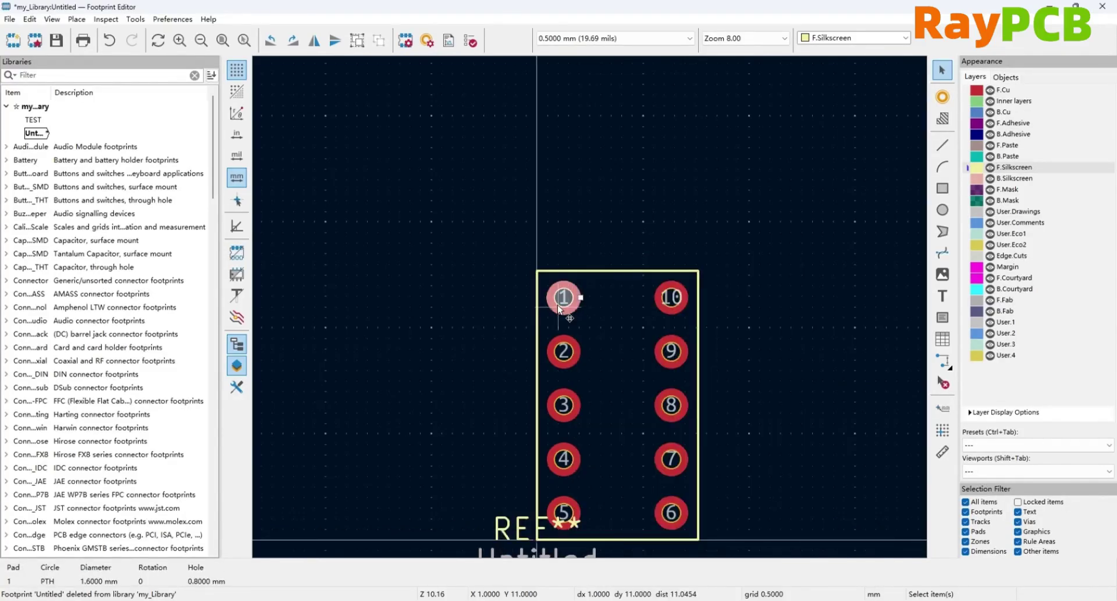
pyautogui.press('e')
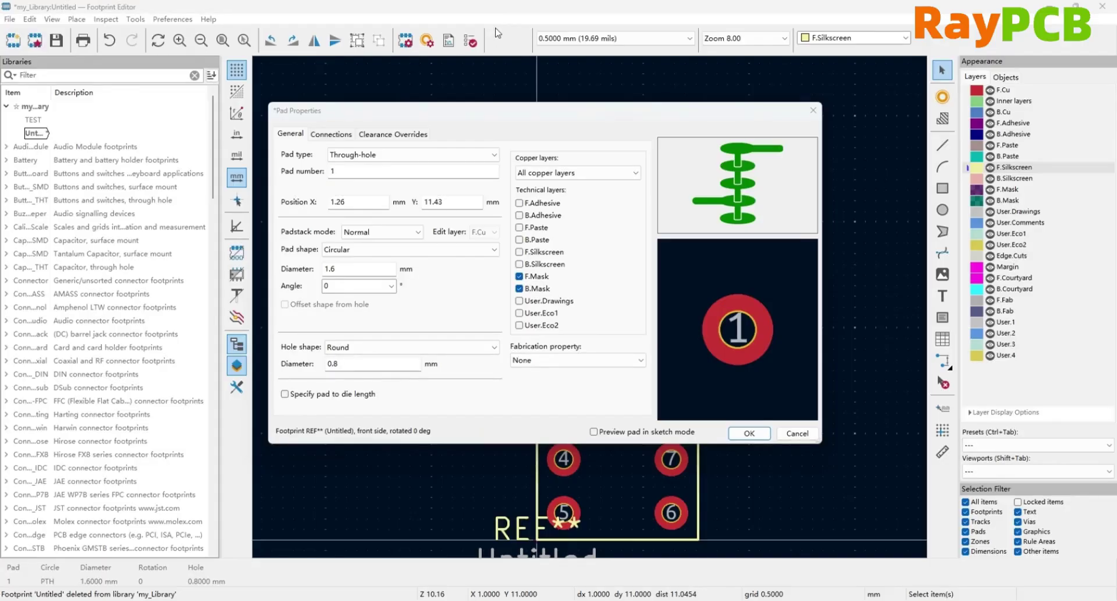
pyautogui.click(356, 252)
pyautogui.click(358, 284)
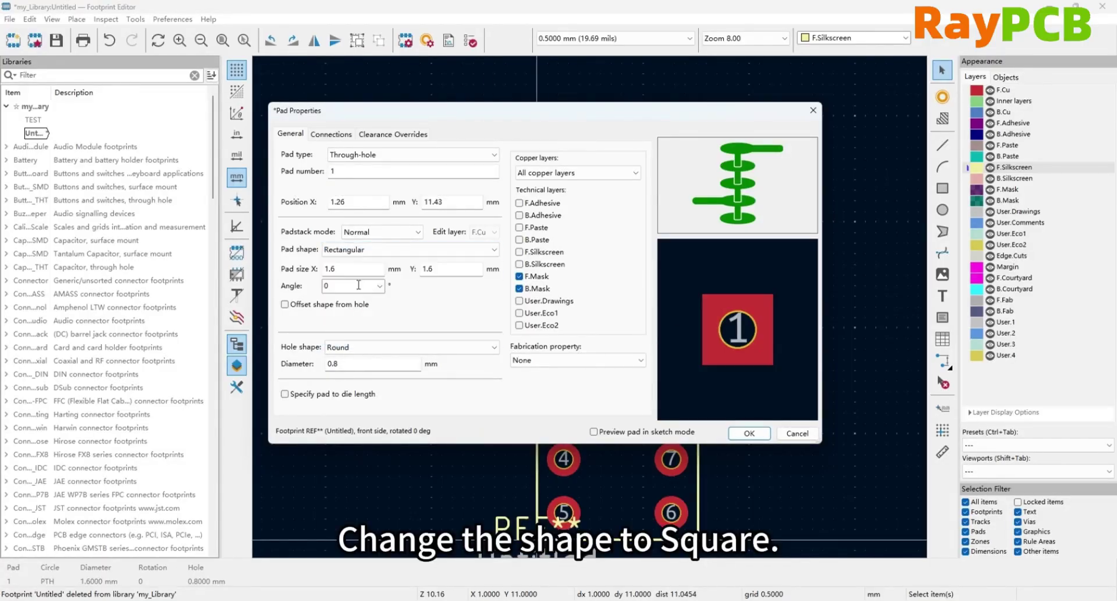
pyautogui.click(749, 435)
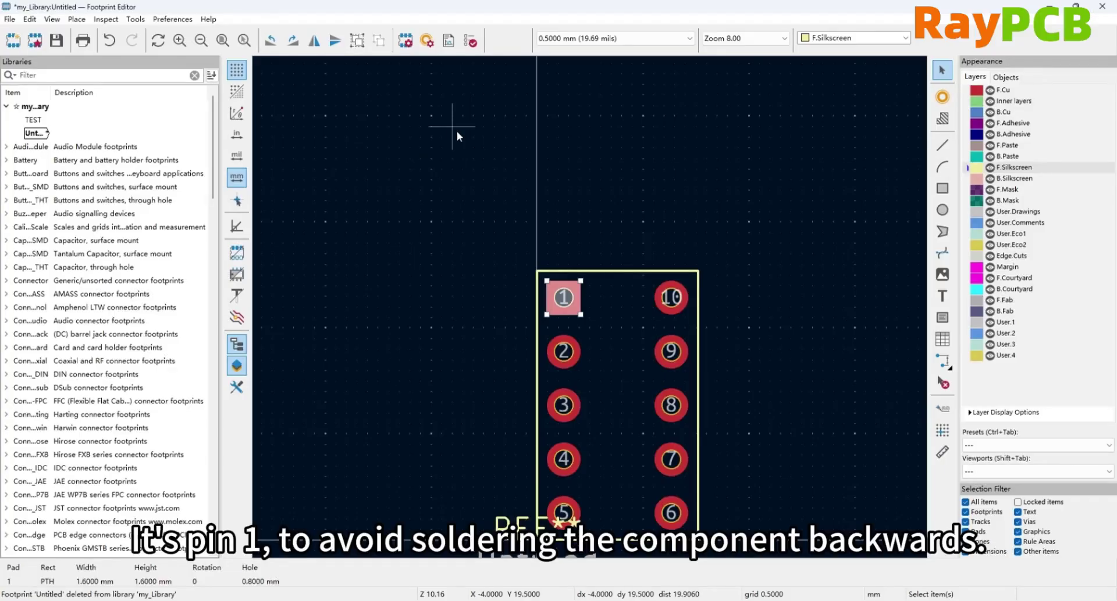
# Step: Set the footprint's reference to LED** in the footprint properties
pyautogui.click(404, 46)
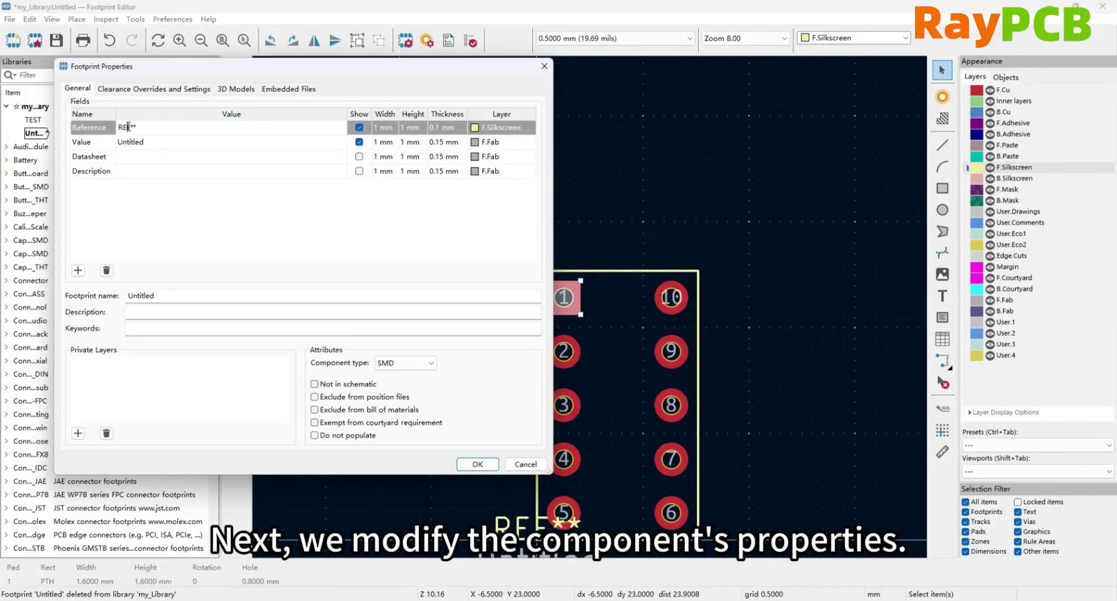
pyautogui.doubleClick(129, 127)
pyautogui.press('BackSpace')
pyautogui.write('LED')
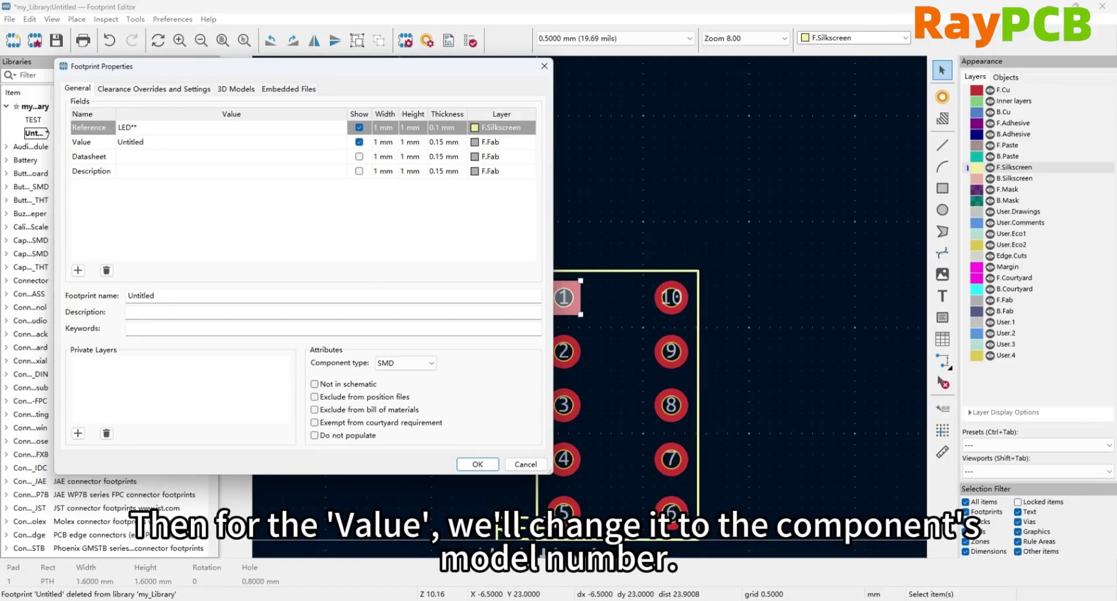
# Step: Set the footprint's value to SM410304N/8 and its footprint name to SM410304N8, and apply the properties
pyautogui.hotkey('alt', 'Tab')
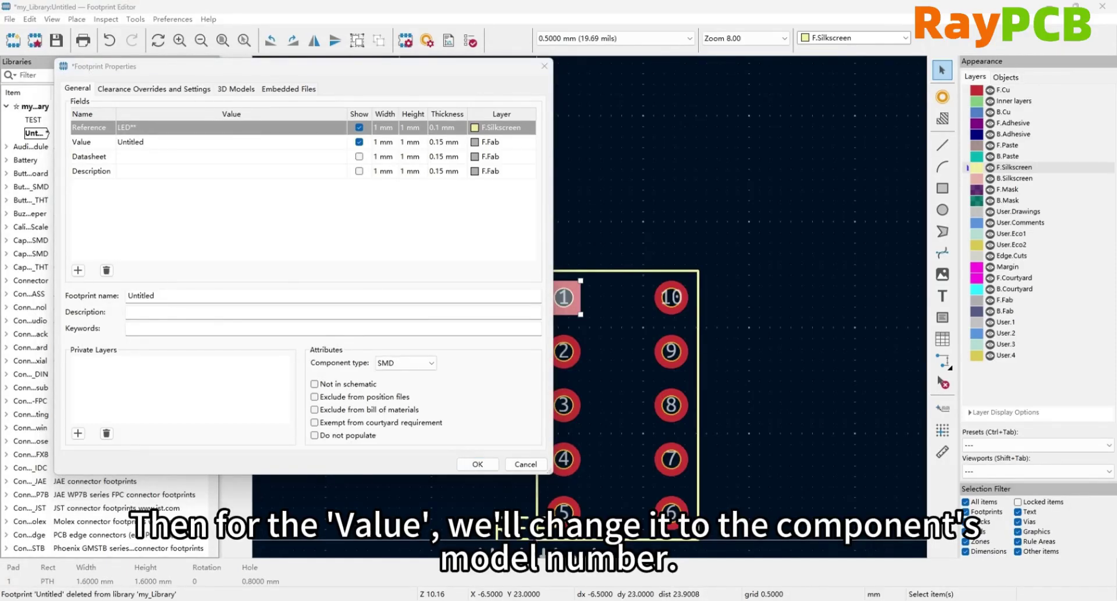
pyautogui.click(161, 146)
pyautogui.write('SM410304N/8')
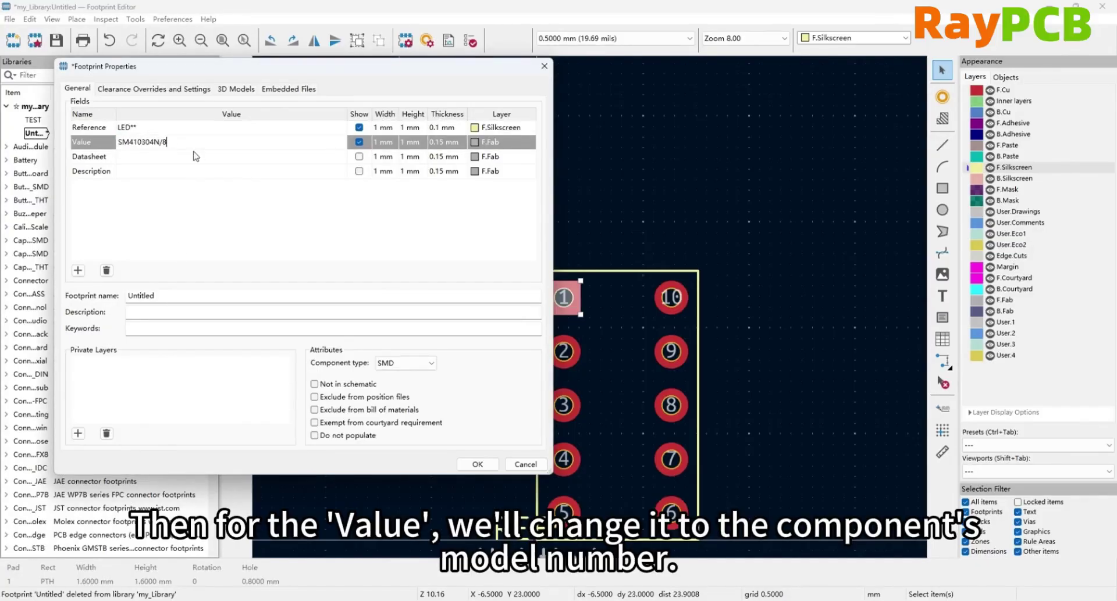
pyautogui.click(164, 299)
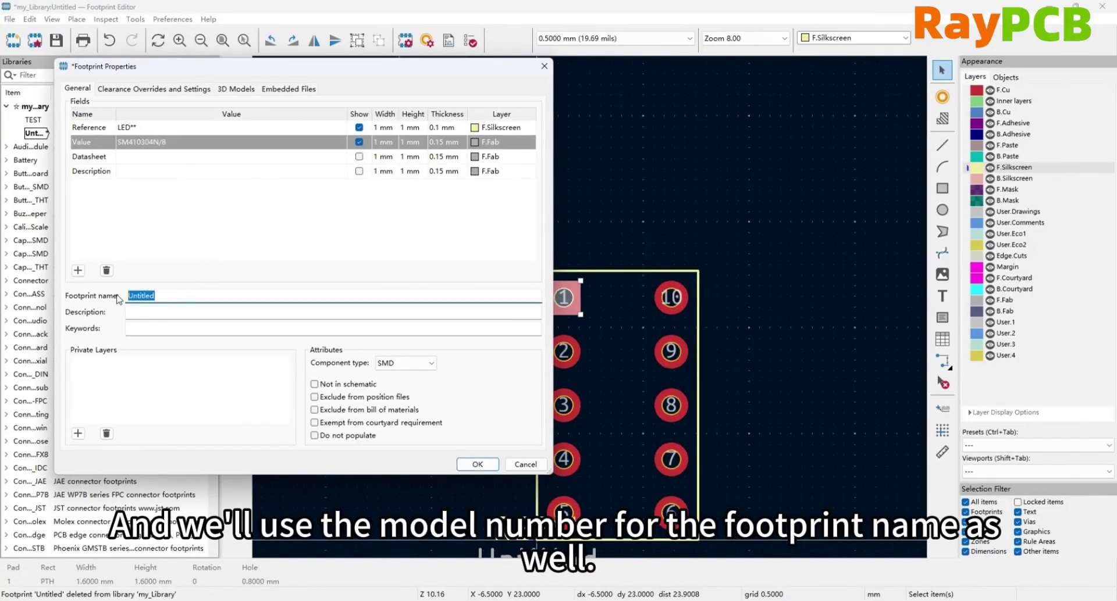
pyautogui.write('SM410304N8')
pyautogui.click(477, 464)
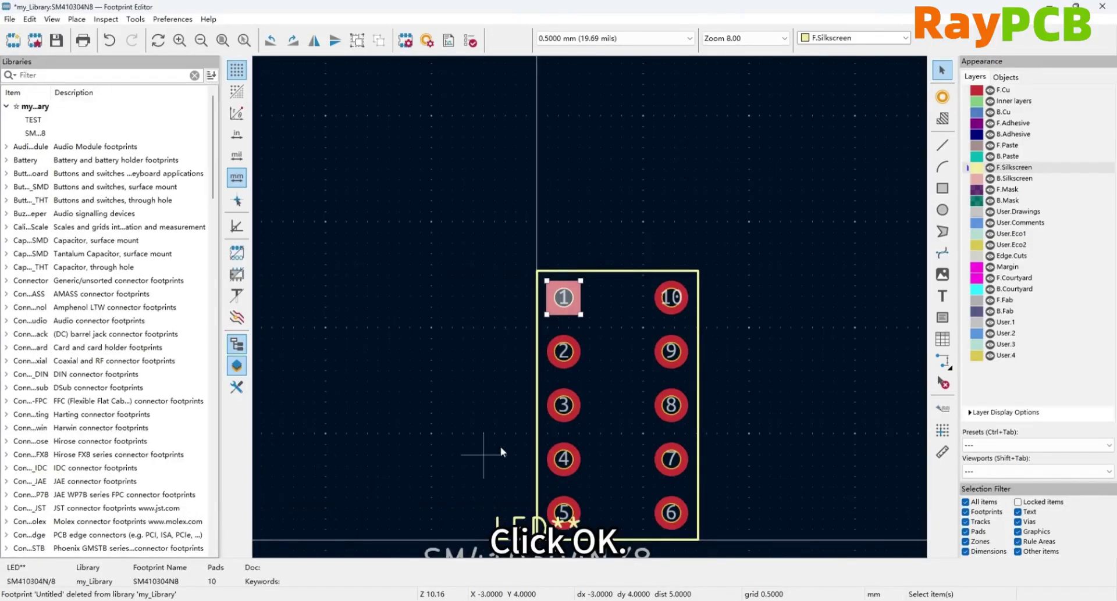
# Step: Move the LED** reference text above the silkscreen outline and centre the SM410304N/8 and ${REFERENCE} texts below it
pyautogui.scroll(-1, 636, 333)
pyautogui.scroll(1, 587, 323)
pyautogui.scroll(-1, 589, 312)
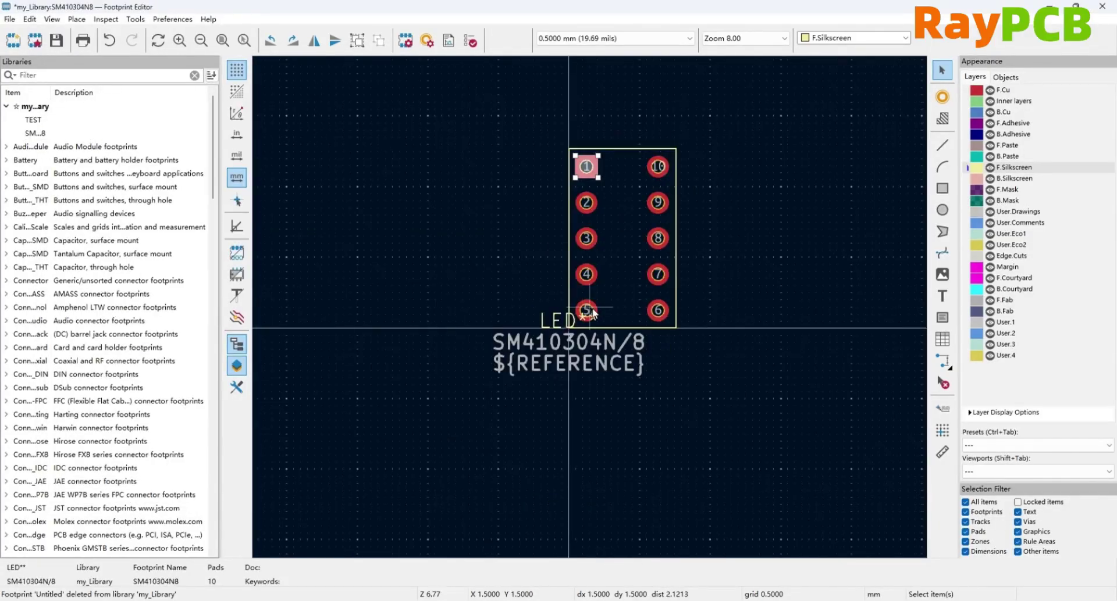
pyautogui.click(589, 317)
pyautogui.moveTo(589, 317); pyautogui.dragTo(626, 111)
pyautogui.moveTo(586, 339); pyautogui.dragTo(637, 366)
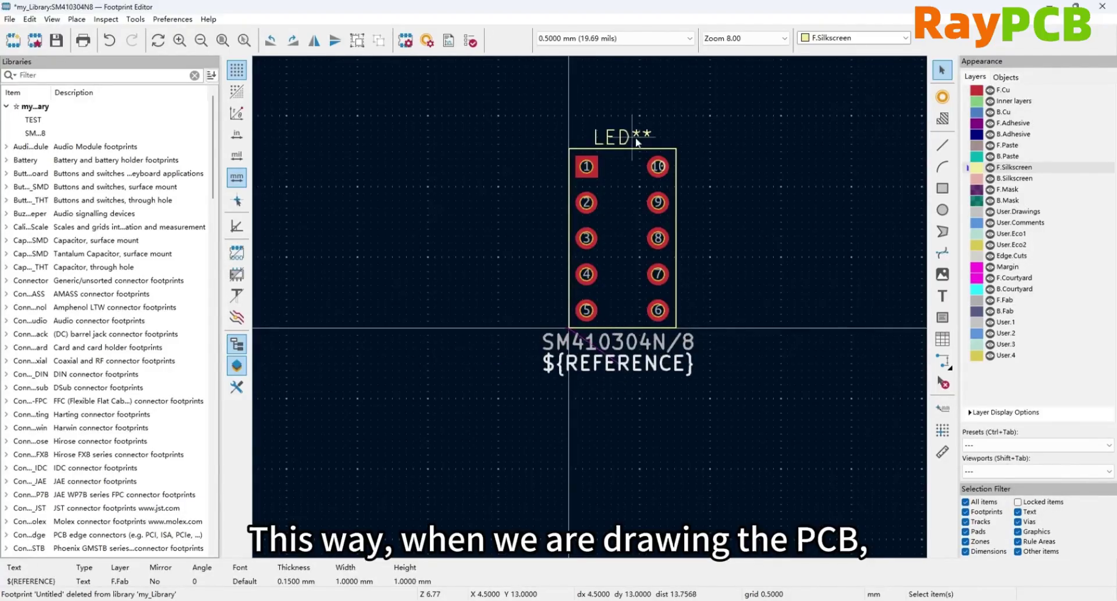